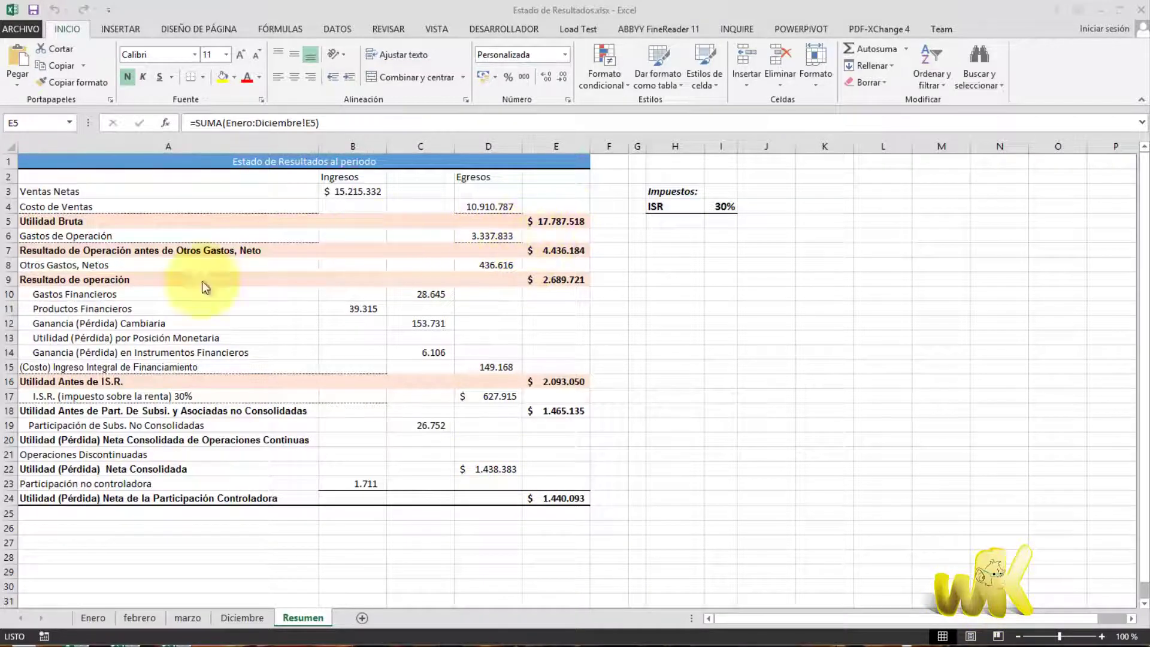
- Step through the monthly sheets up to marzo, comparing them with the Resumen summary
{"action": "left_click", "coordinate": [189, 619]}
{"action": "left_click", "coordinate": [299, 616]}
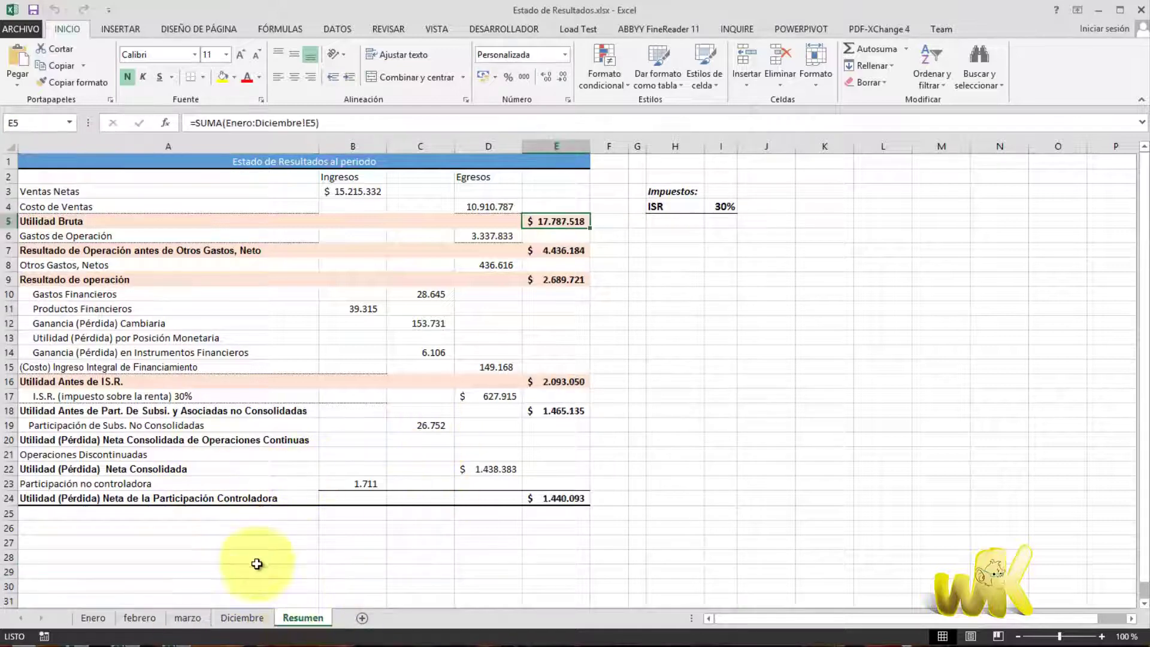
{"action": "left_click", "coordinate": [87, 618]}
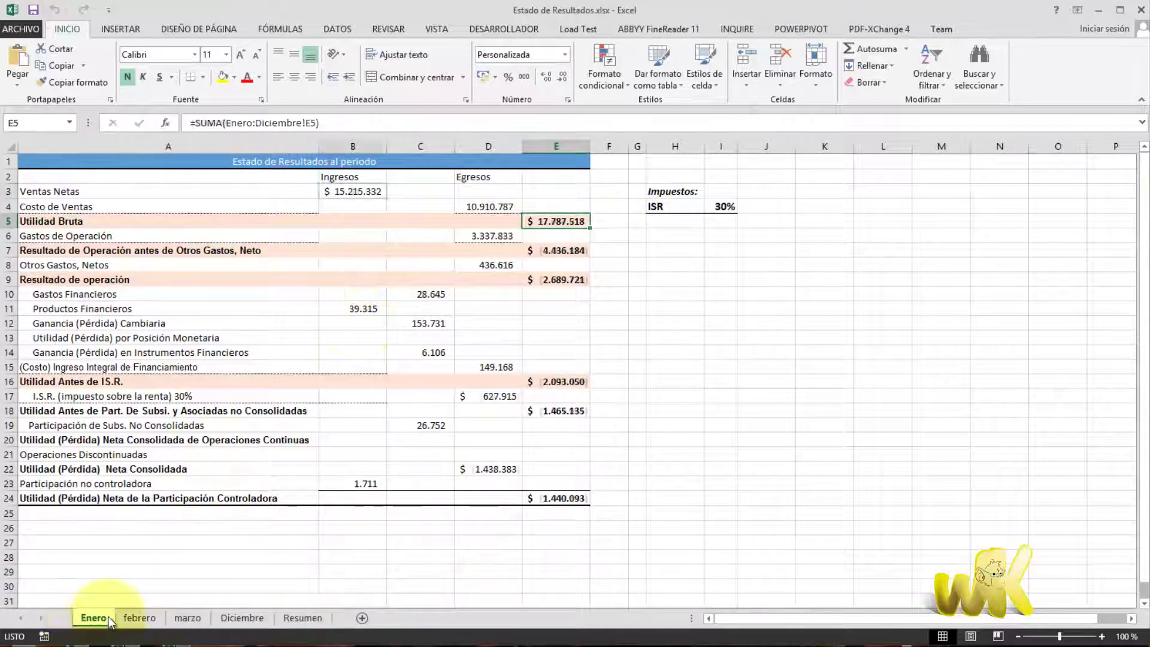
{"action": "left_click", "coordinate": [140, 618]}
{"action": "left_click", "coordinate": [187, 618]}
{"action": "left_click", "coordinate": [303, 617]}
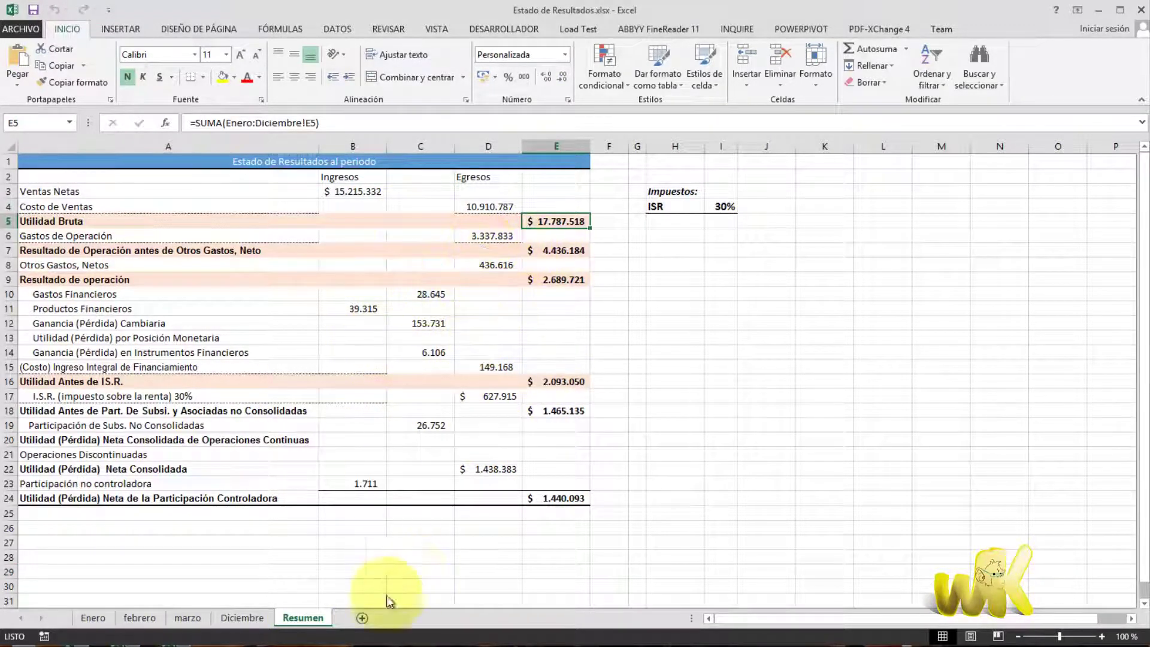
- Compare the Diciembre and marzo figures against Resumen, ending on the Diciembre sheet
{"action": "left_click", "coordinate": [242, 617]}
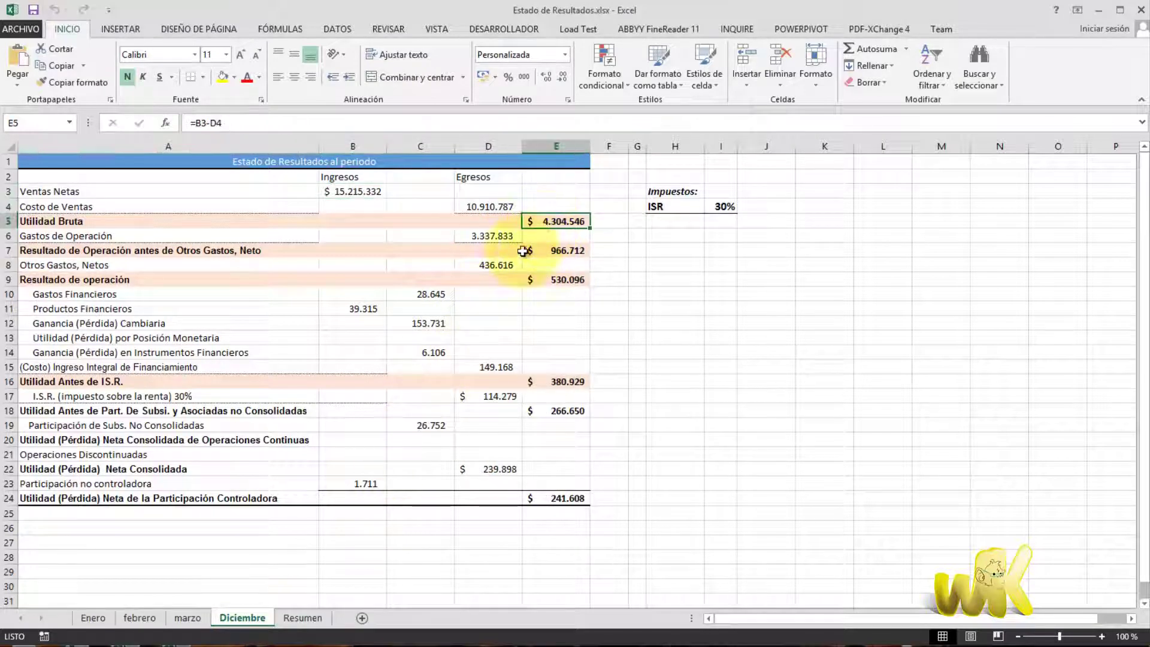
{"action": "left_click", "coordinate": [303, 617]}
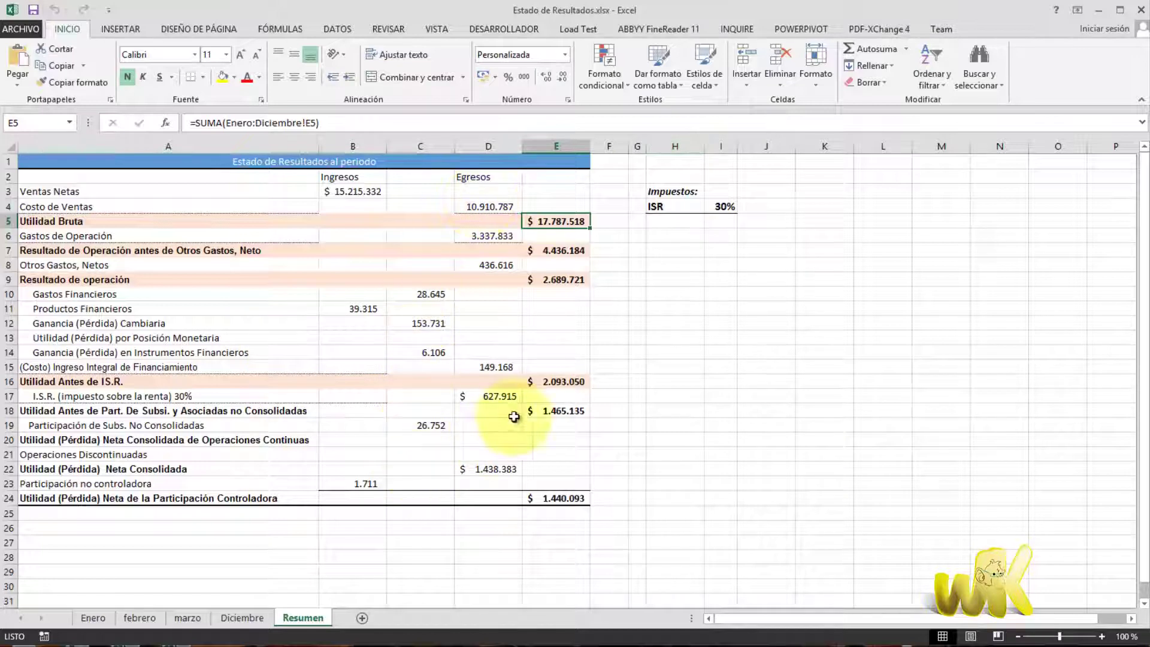
{"action": "left_click", "coordinate": [242, 618]}
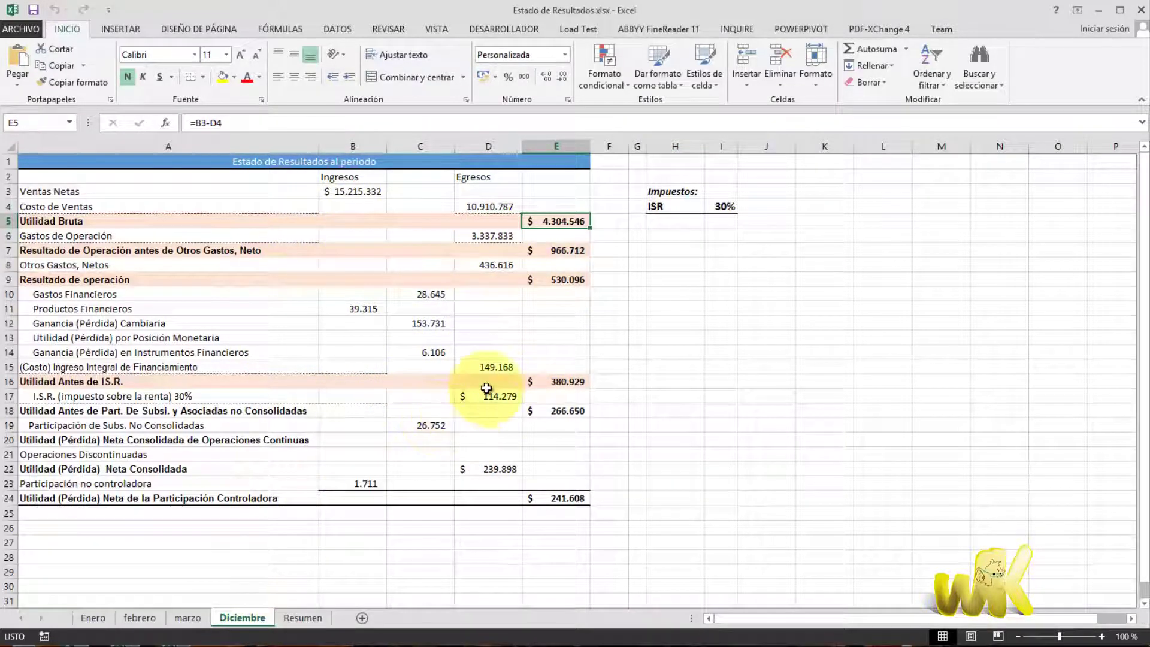
{"action": "left_click", "coordinate": [187, 617]}
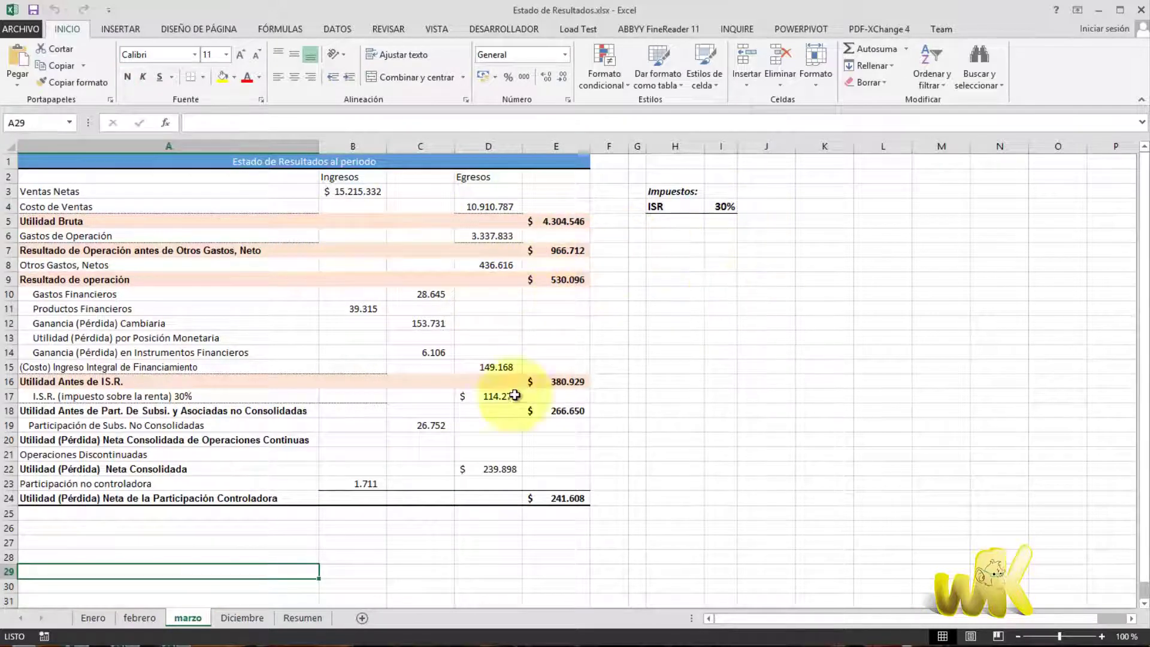
{"action": "left_click", "coordinate": [298, 619]}
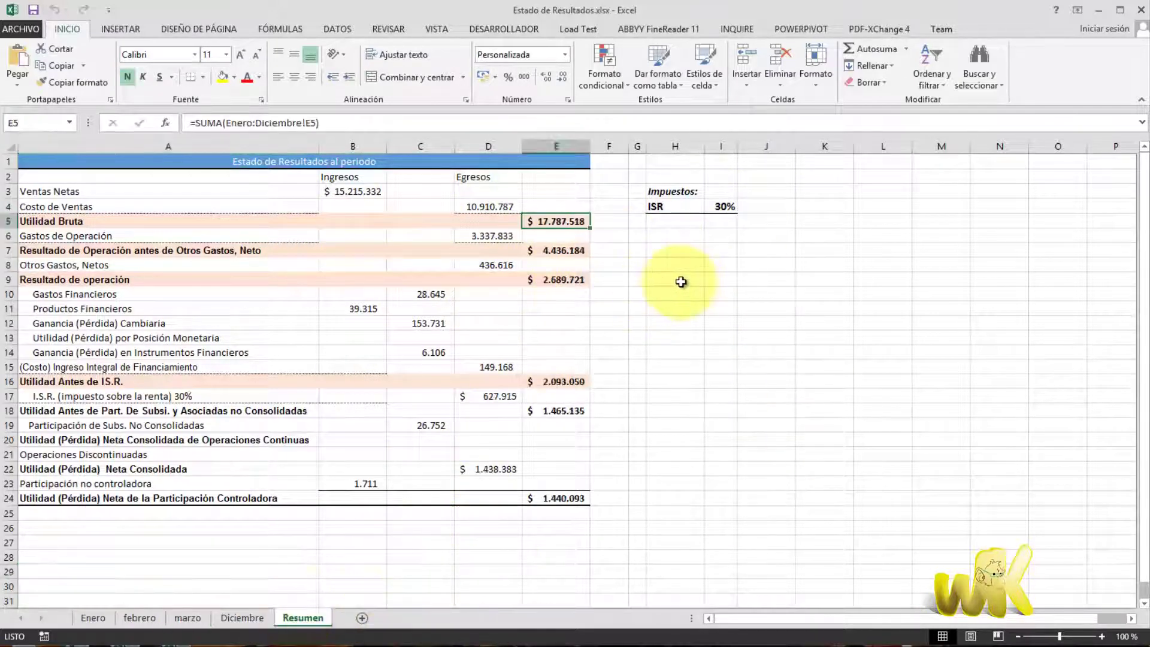
{"action": "left_click", "coordinate": [245, 619]}
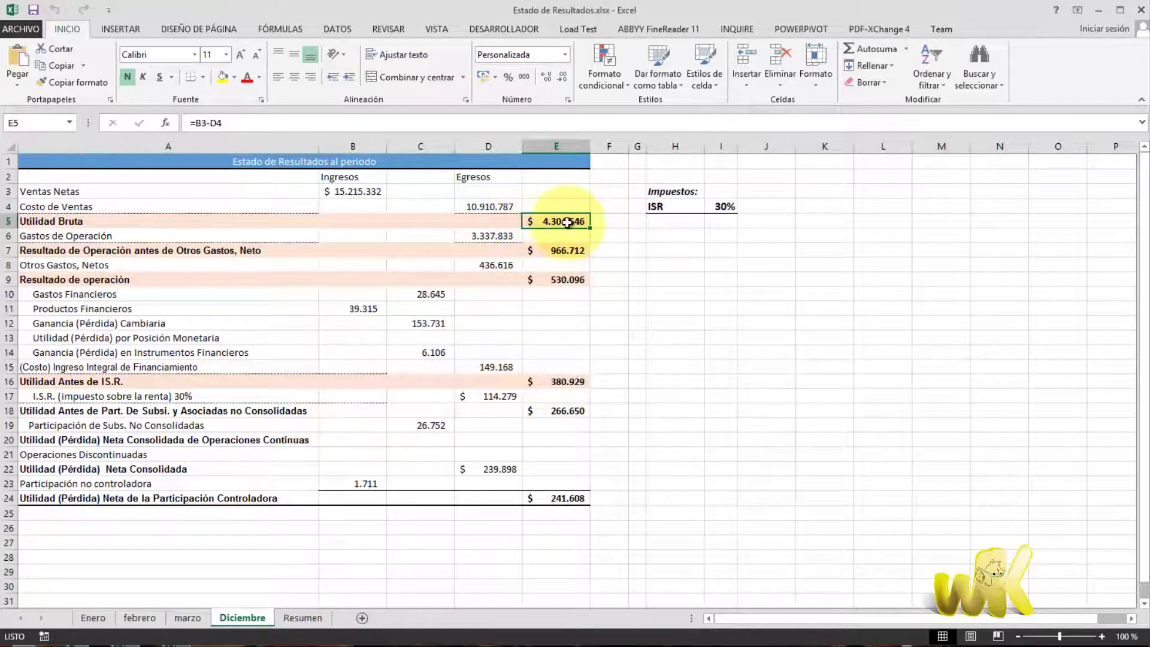
- Check Resumen's summed Ventas Netas in B3, then select Enero's 18.900.000 Ventas Netas in B3
{"action": "left_click", "coordinate": [307, 615]}
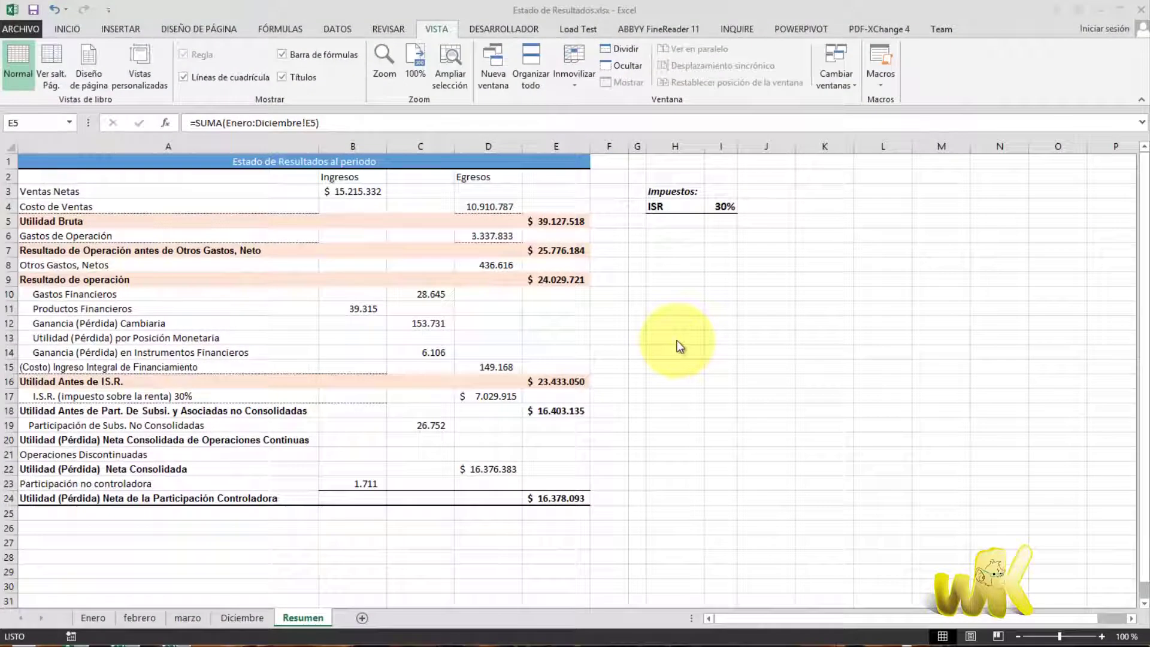
{"action": "left_click", "coordinate": [326, 191]}
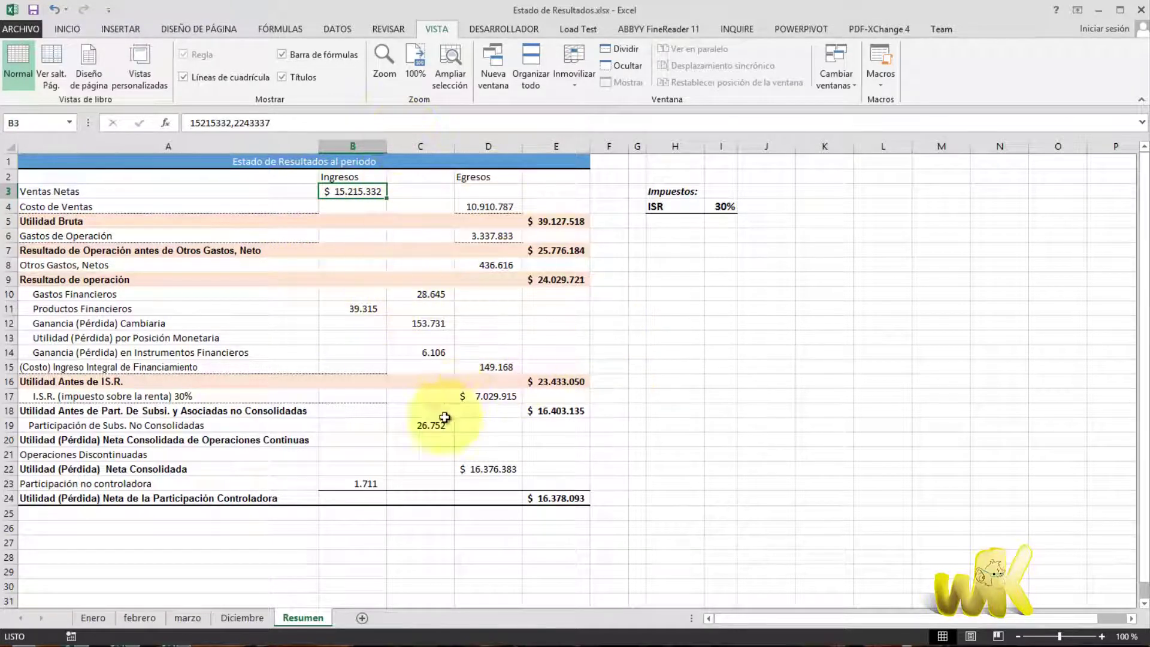
{"action": "left_click", "coordinate": [95, 617]}
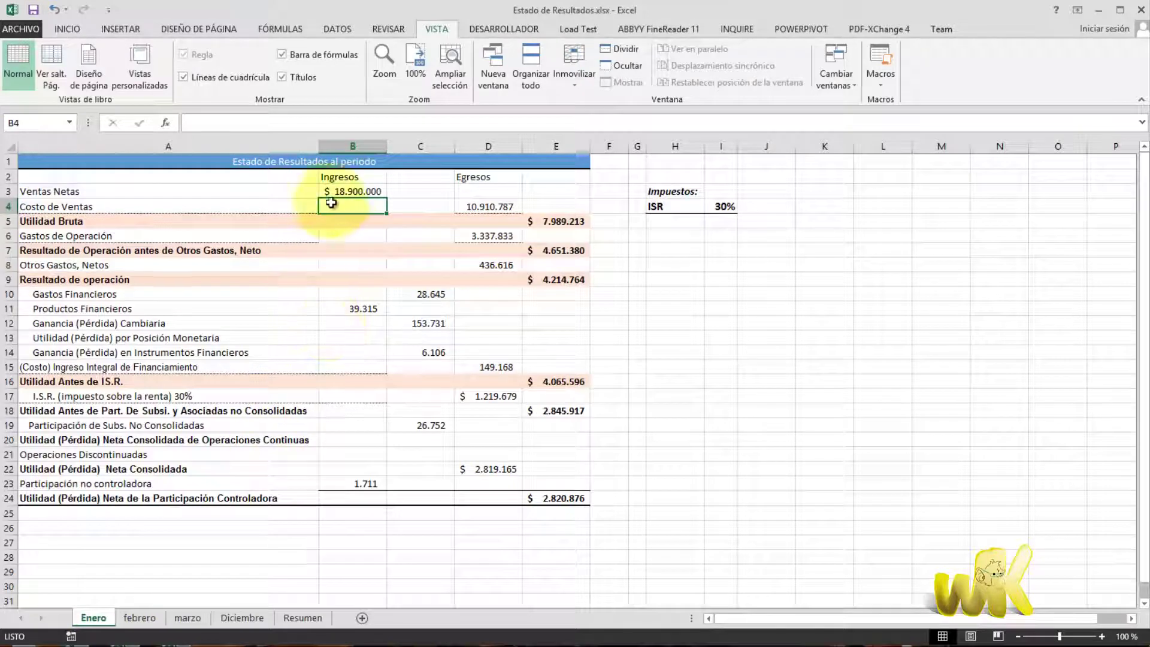
{"action": "left_click", "coordinate": [372, 190]}
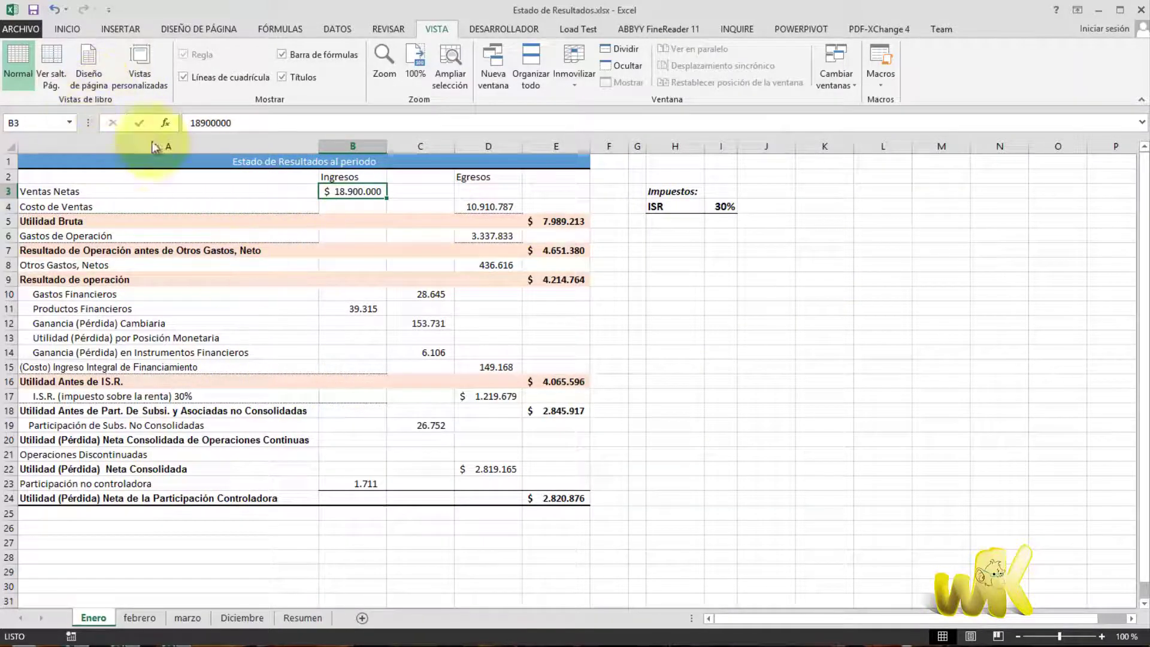
- Create a new blank workbook, Libro2, via ARCHIVO > Nuevo > Libro en blanco
{"action": "left_click", "coordinate": [15, 29]}
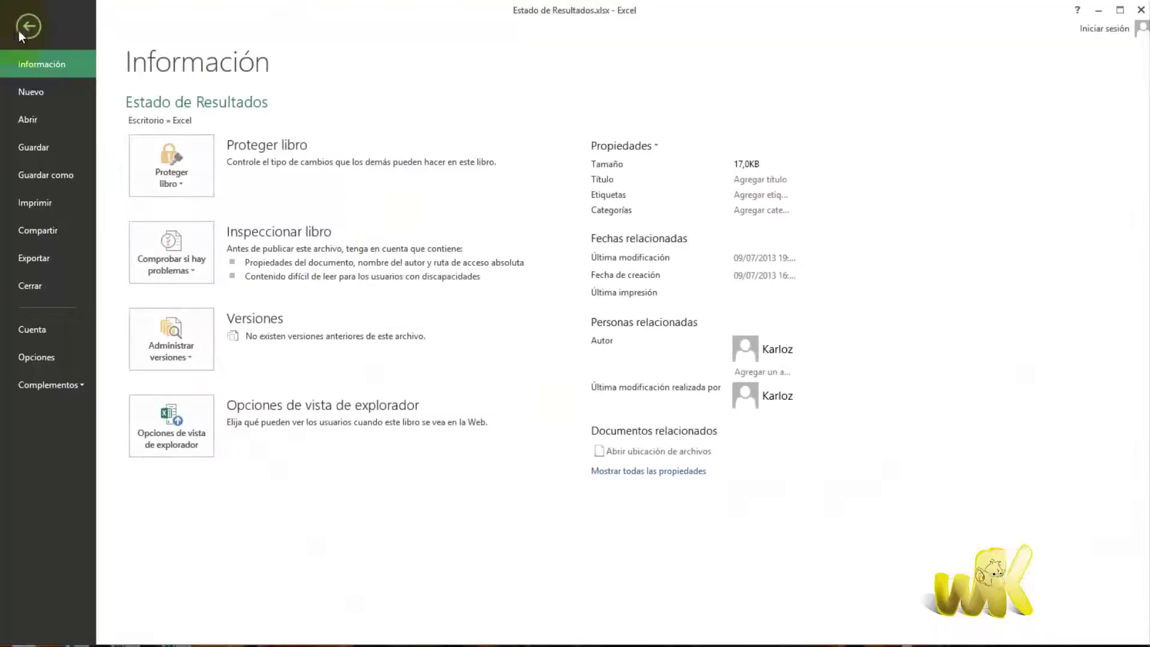
{"action": "left_click", "coordinate": [43, 92]}
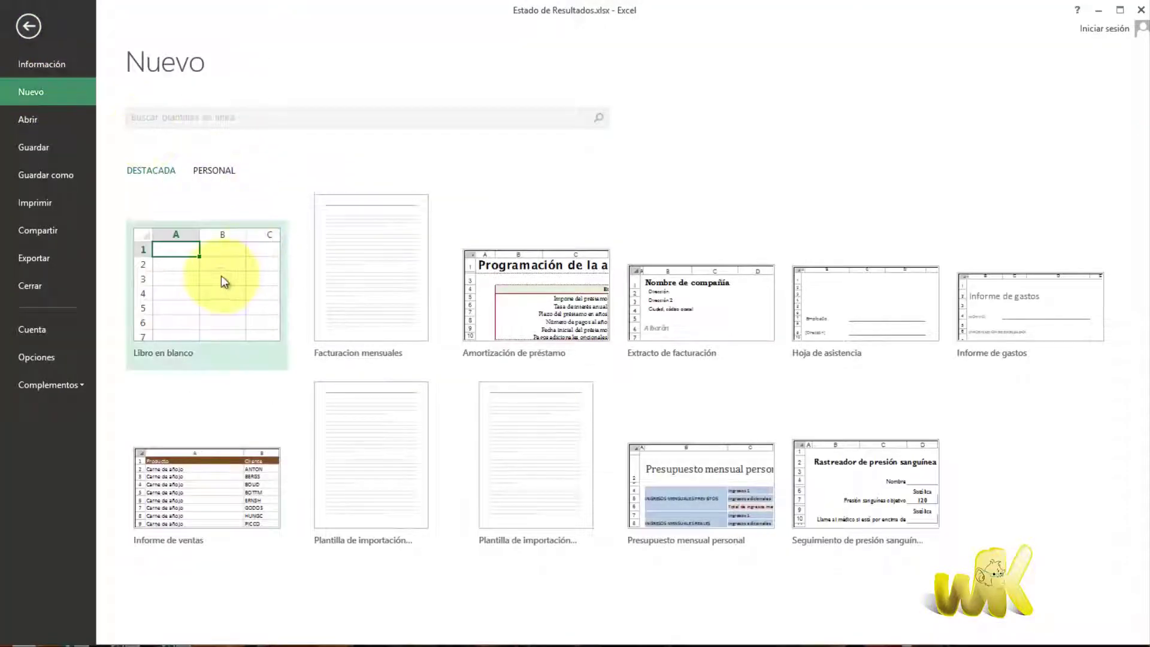
{"action": "left_click", "coordinate": [223, 275]}
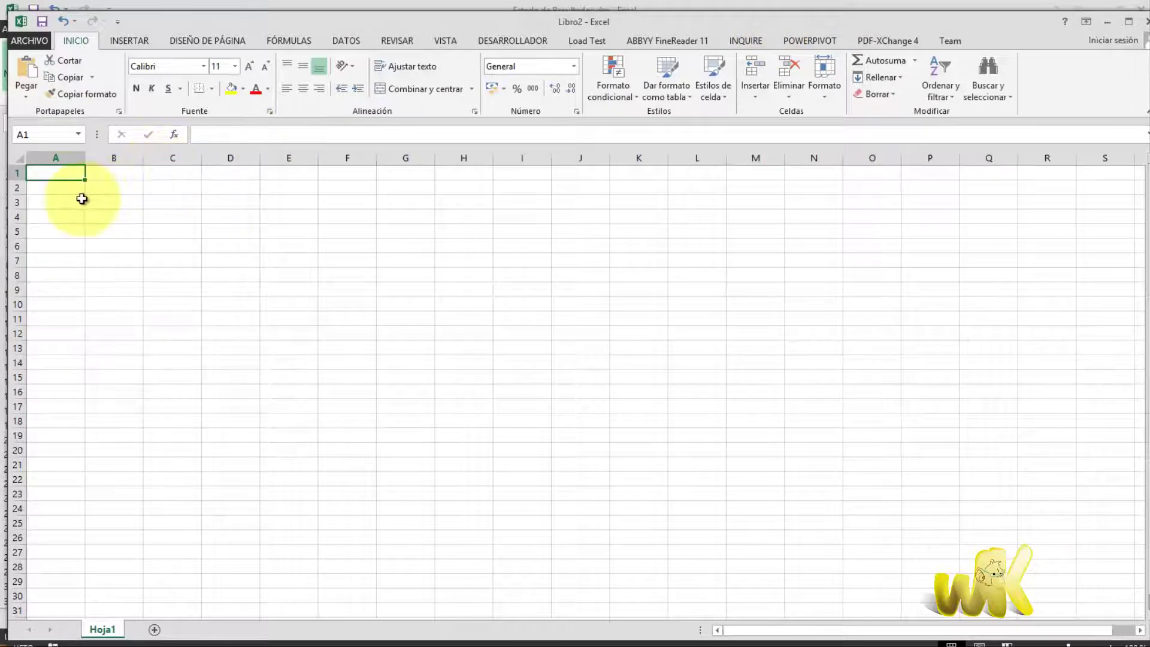
- Enter the title Ventas Diarias in cell A2
{"action": "left_click", "coordinate": [45, 187]}
{"action": "type", "text": "Ventas Diarias"}
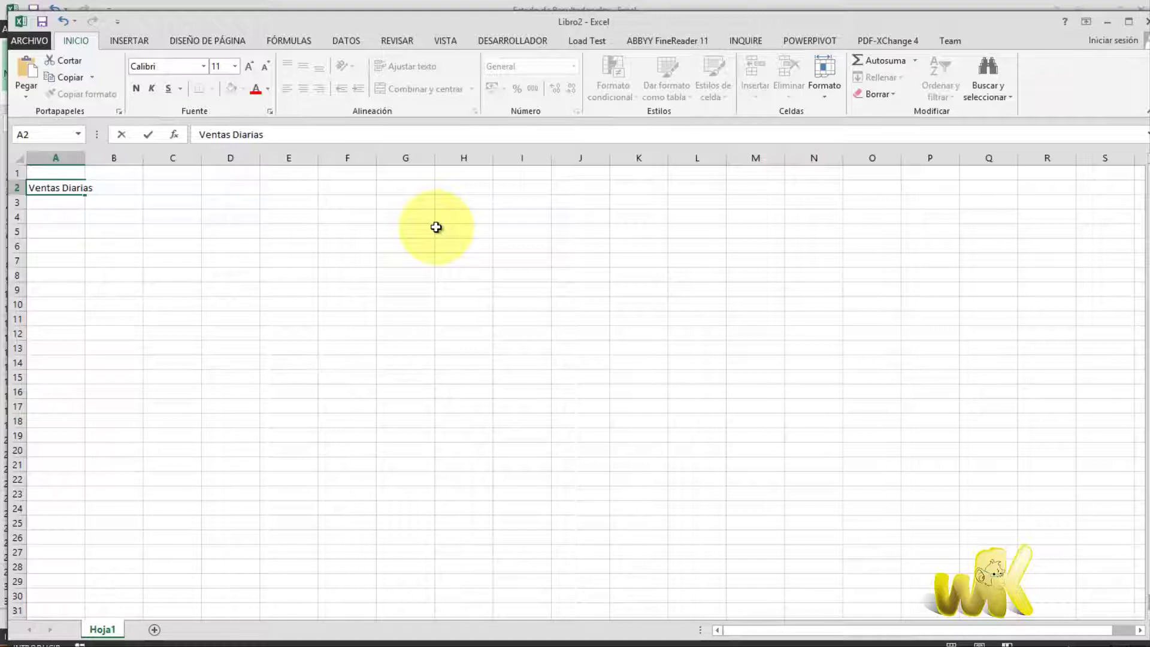
{"action": "left_click", "coordinate": [436, 227]}
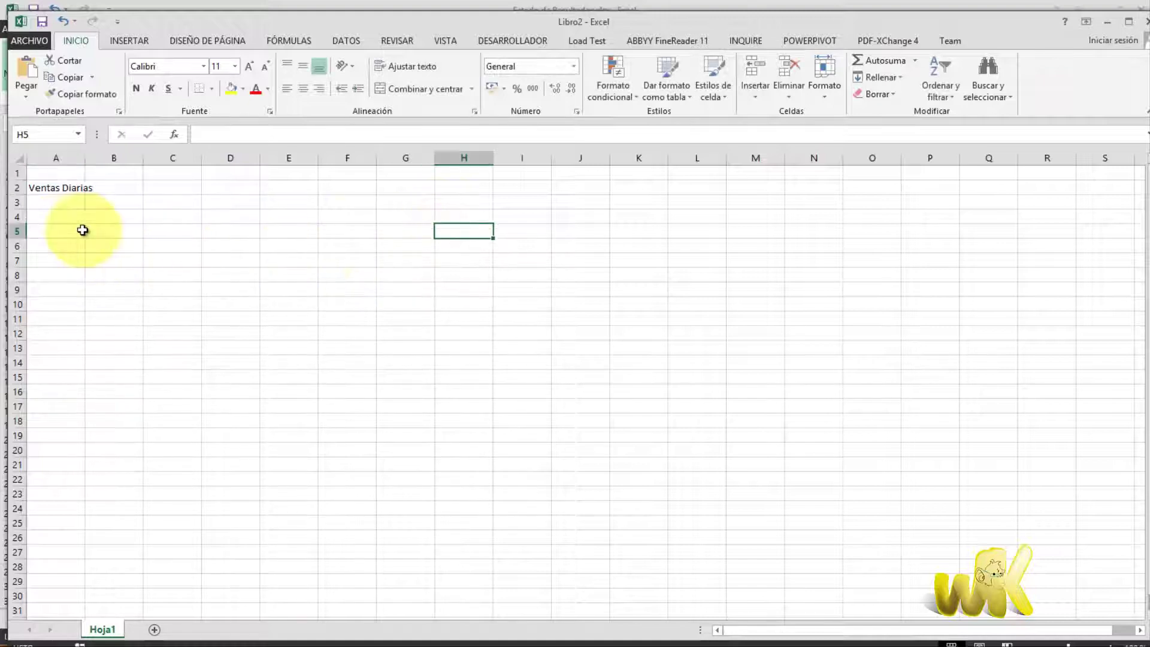
- Enter lunes in A4 and fill the weekdays down to domingo in A10
{"action": "left_click", "coordinate": [67, 217]}
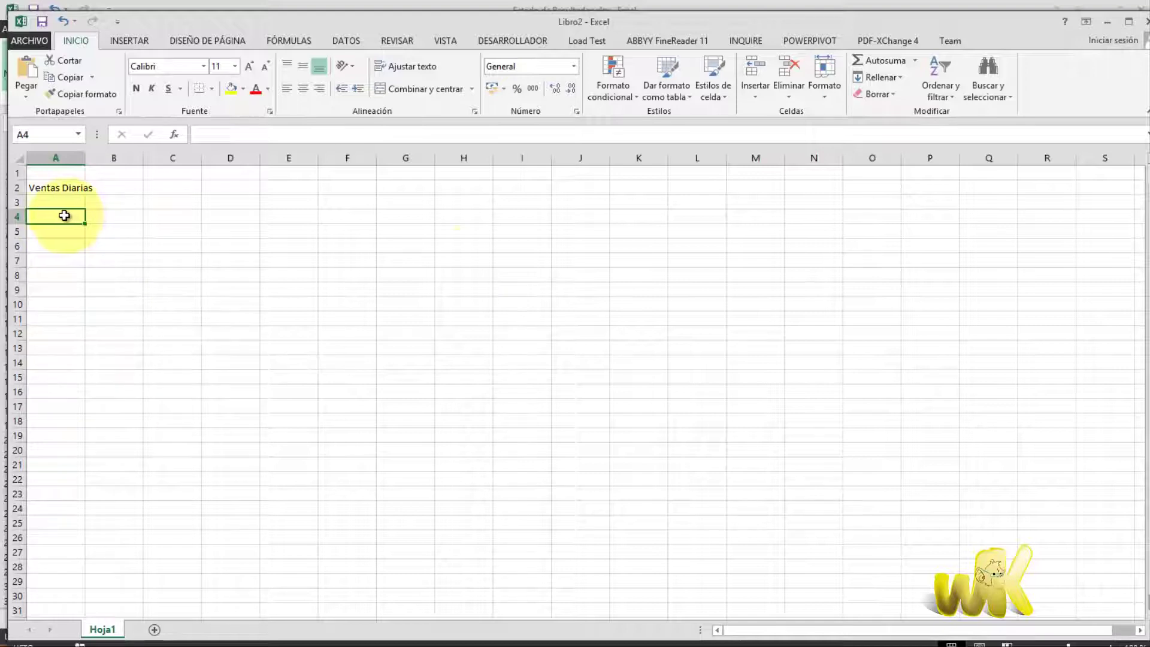
{"action": "type", "text": "I"}
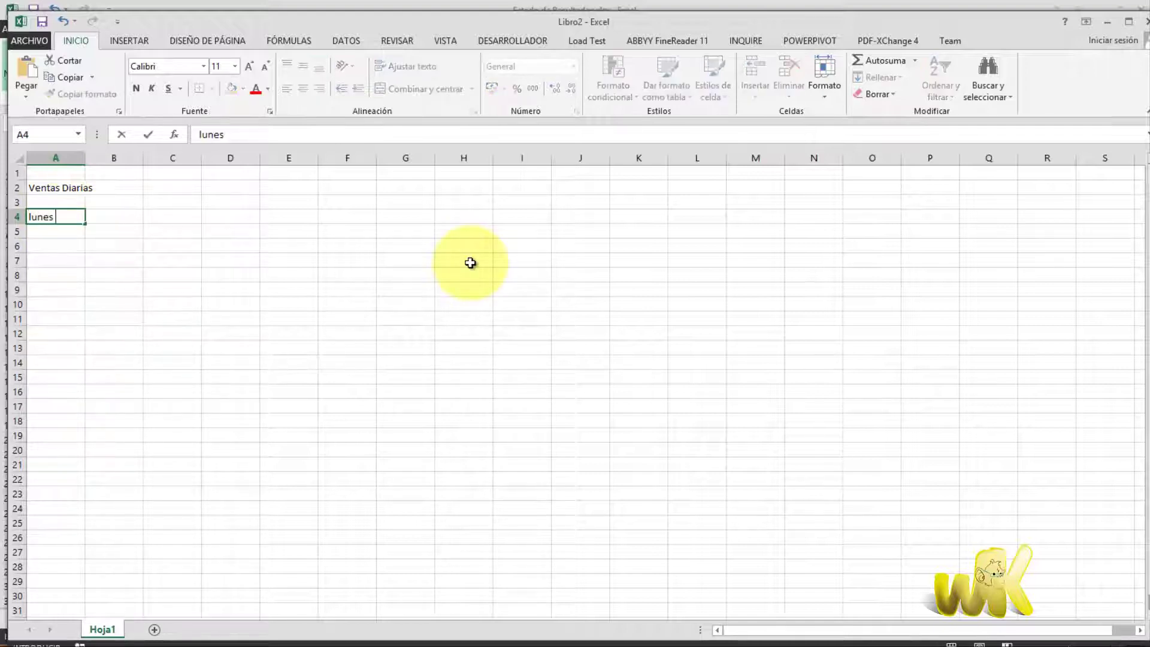
{"action": "left_click", "coordinate": [320, 350]}
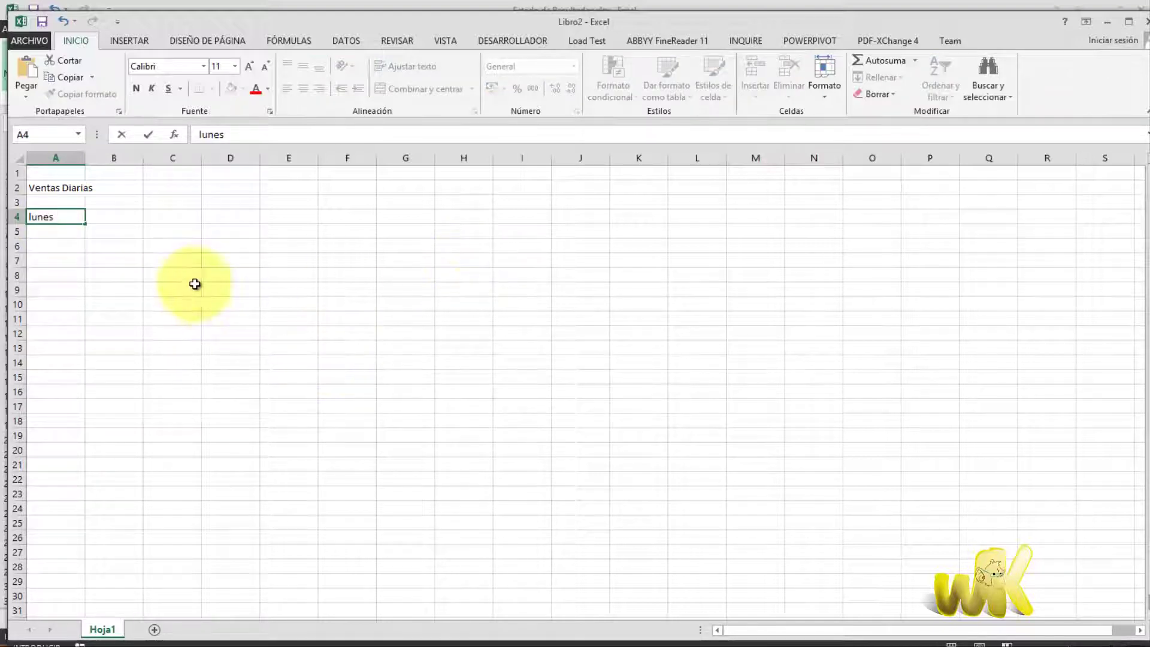
{"action": "left_click", "coordinate": [75, 218]}
{"action": "left_click_drag", "start_coordinate": [85, 225], "coordinate": [120, 321]}
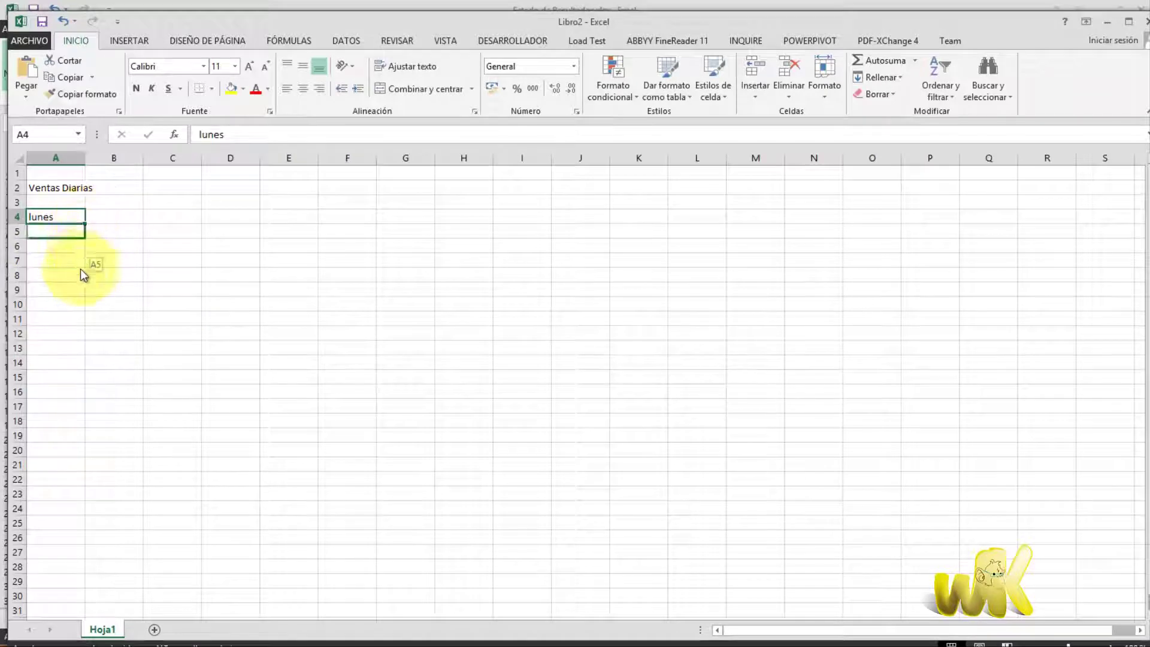
{"action": "left_click", "coordinate": [60, 318]}
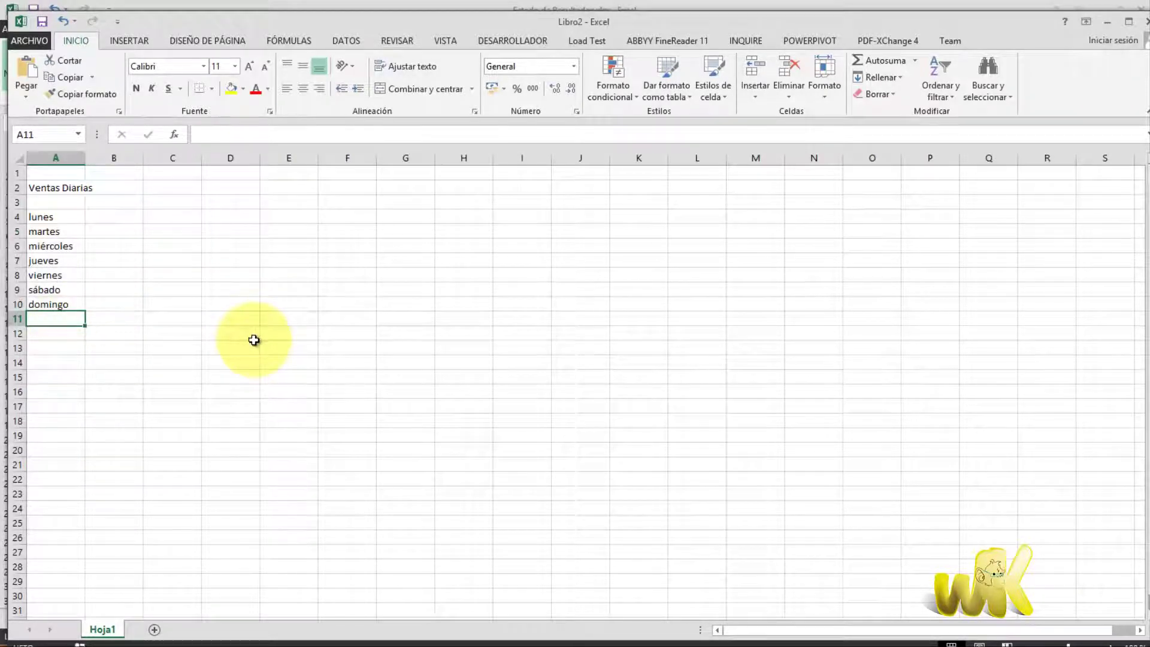
- Enter 20000000 in cell B11 below the weekday list
{"action": "left_click", "coordinate": [147, 359]}
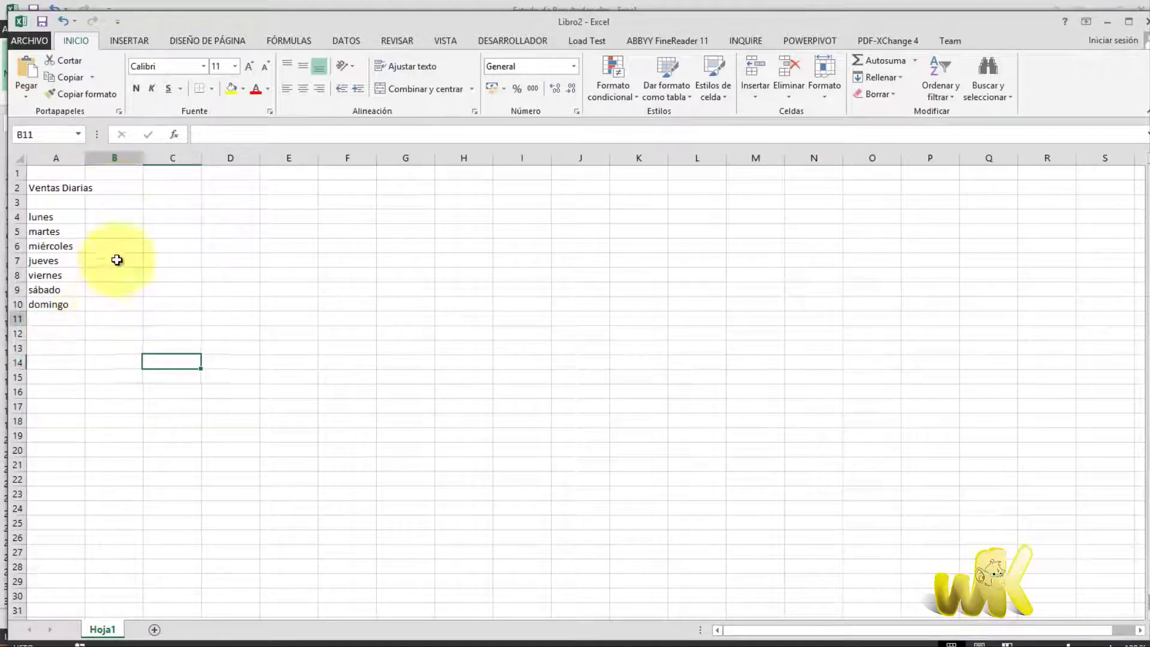
{"action": "left_click", "coordinate": [115, 216]}
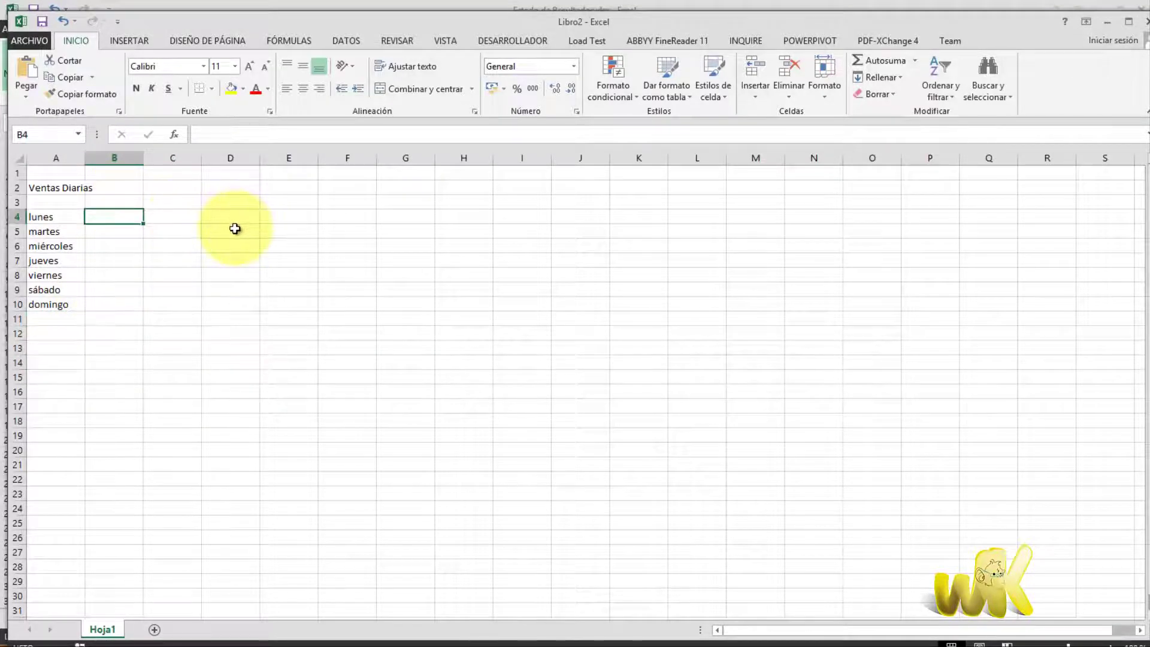
{"action": "left_click", "coordinate": [93, 318]}
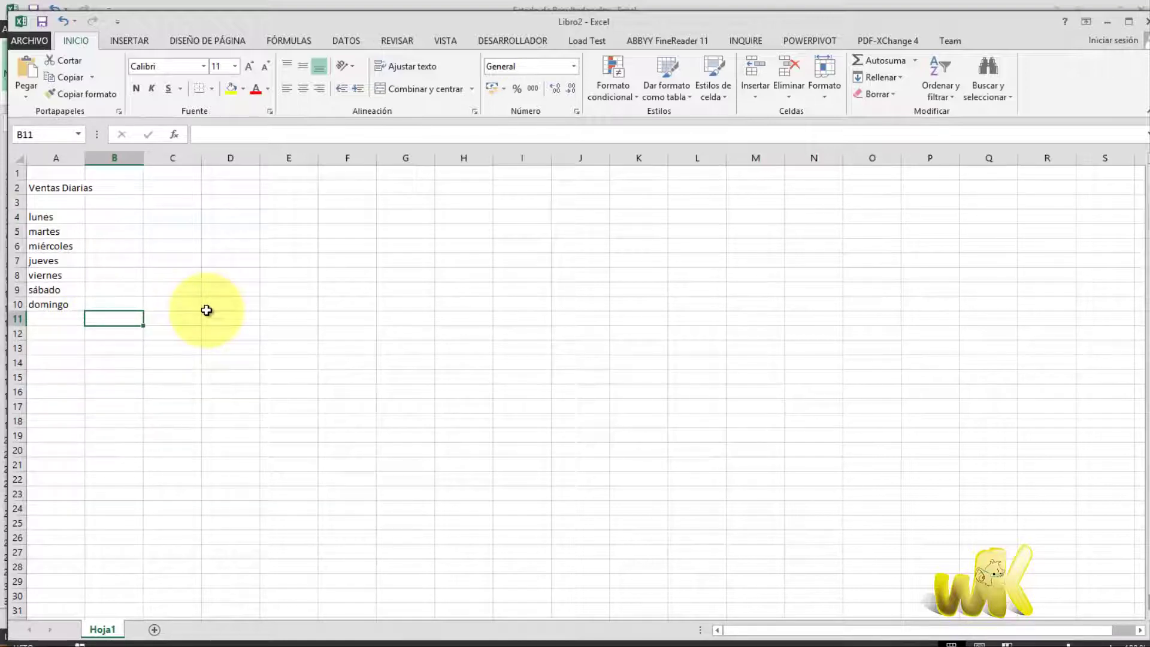
{"action": "type", "text": "20000000"}
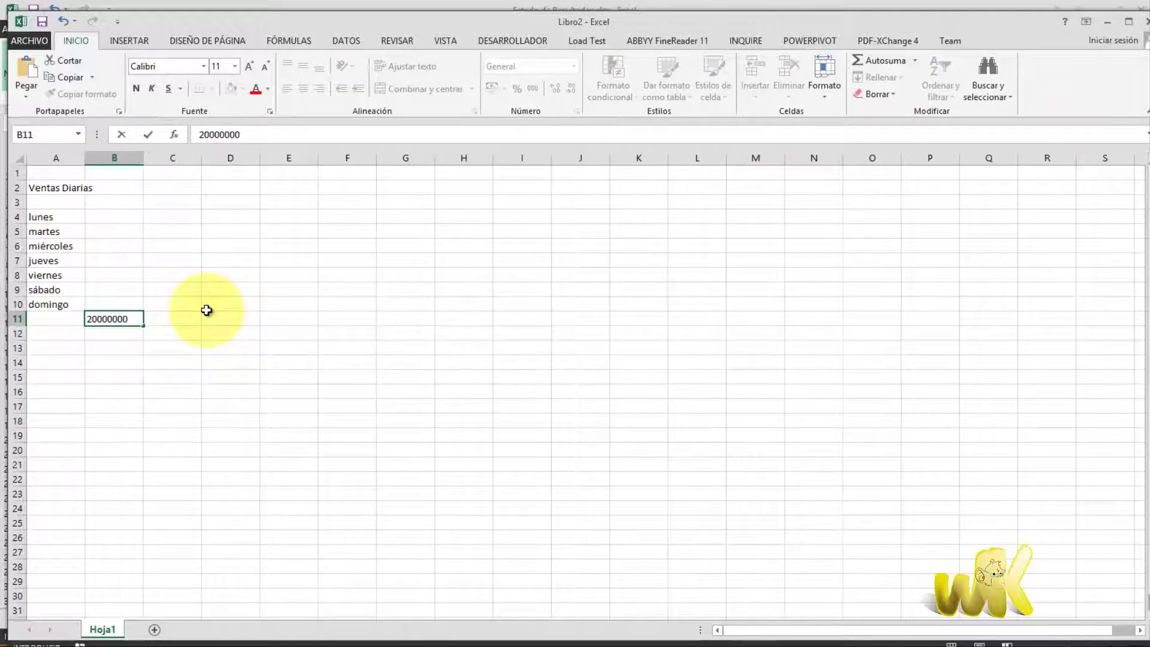
{"action": "key", "text": "Return"}
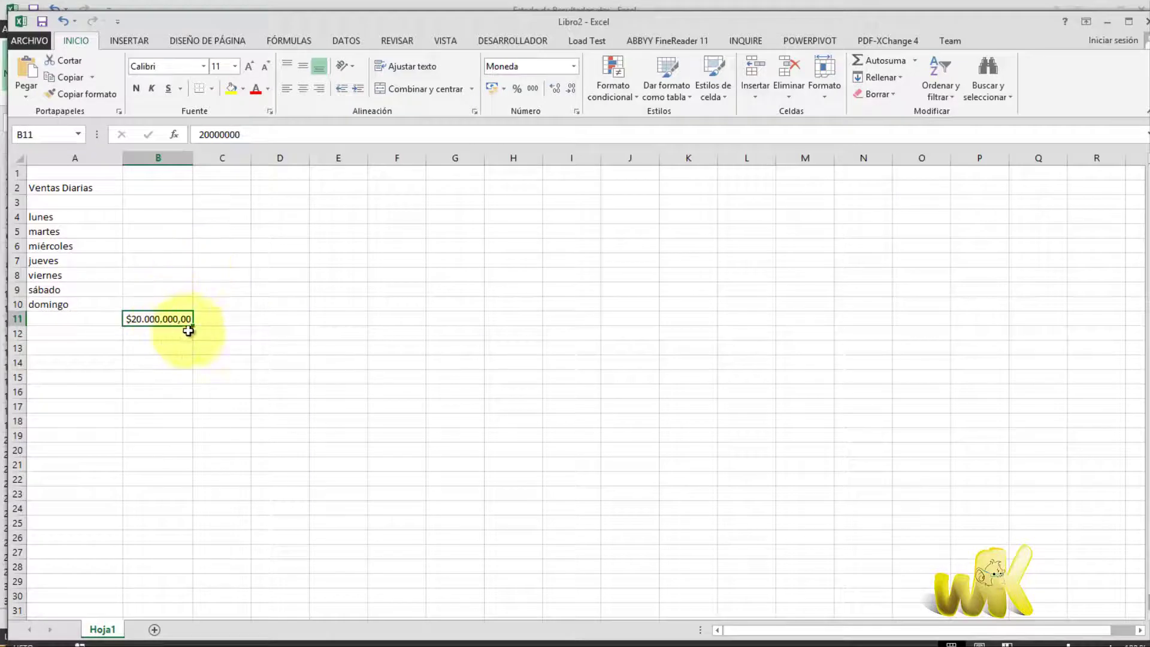
- Format B11 as Moneda currency so it shows $20.000.000,00
{"action": "left_click", "coordinate": [222, 334]}
{"action": "left_click", "coordinate": [177, 319]}
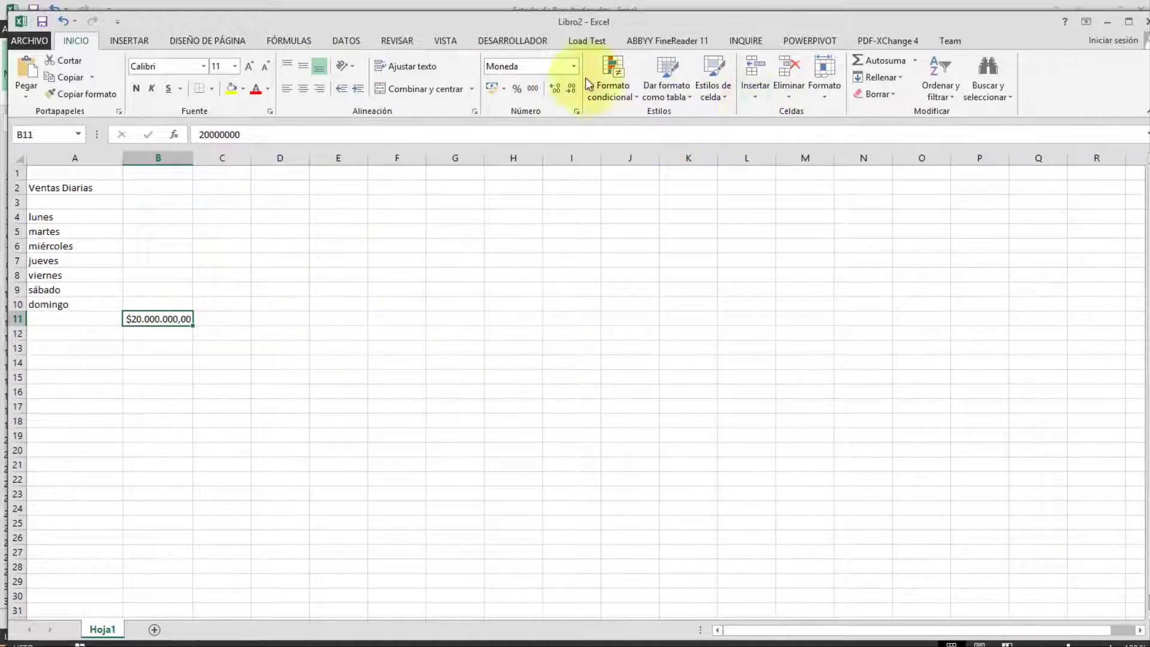
{"action": "left_click", "coordinate": [446, 42]}
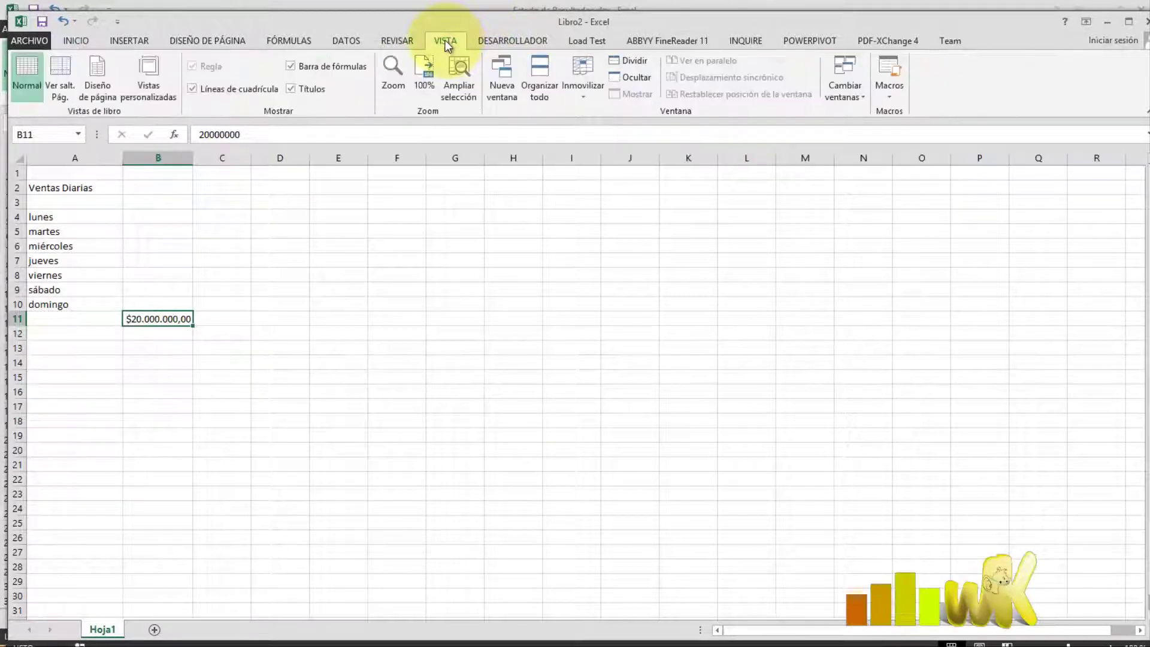
- Link Enero's Ventas Netas B3 to Libro2 cell B11, making it show 20.000.000
{"action": "left_click", "coordinate": [844, 89]}
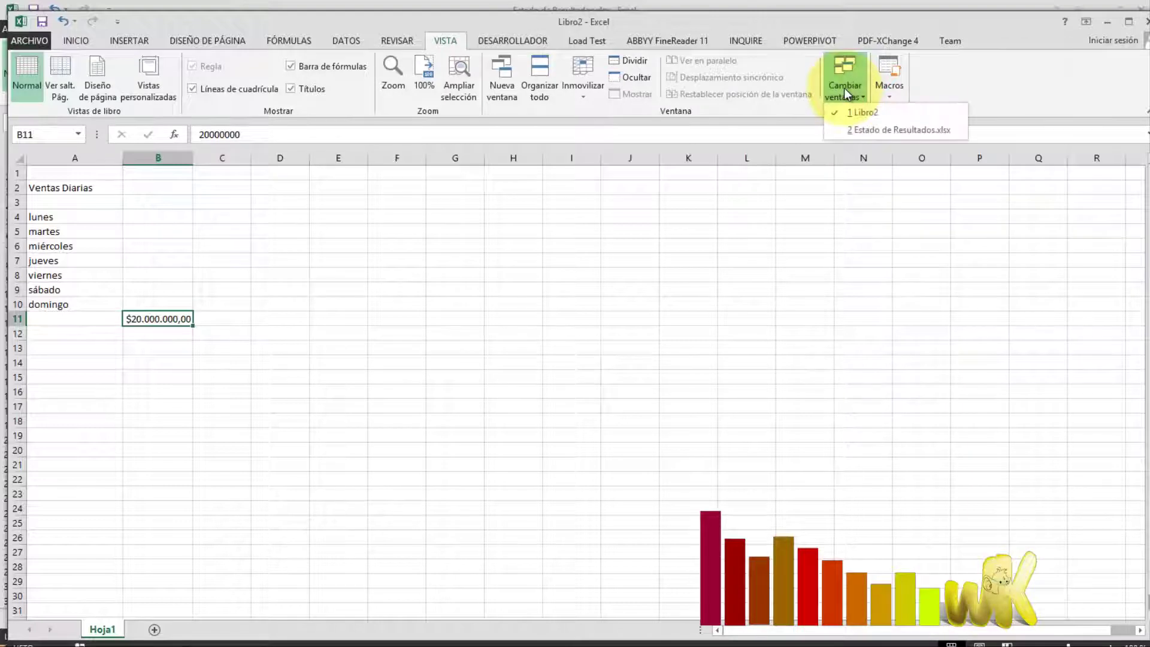
{"action": "left_click", "coordinate": [846, 129]}
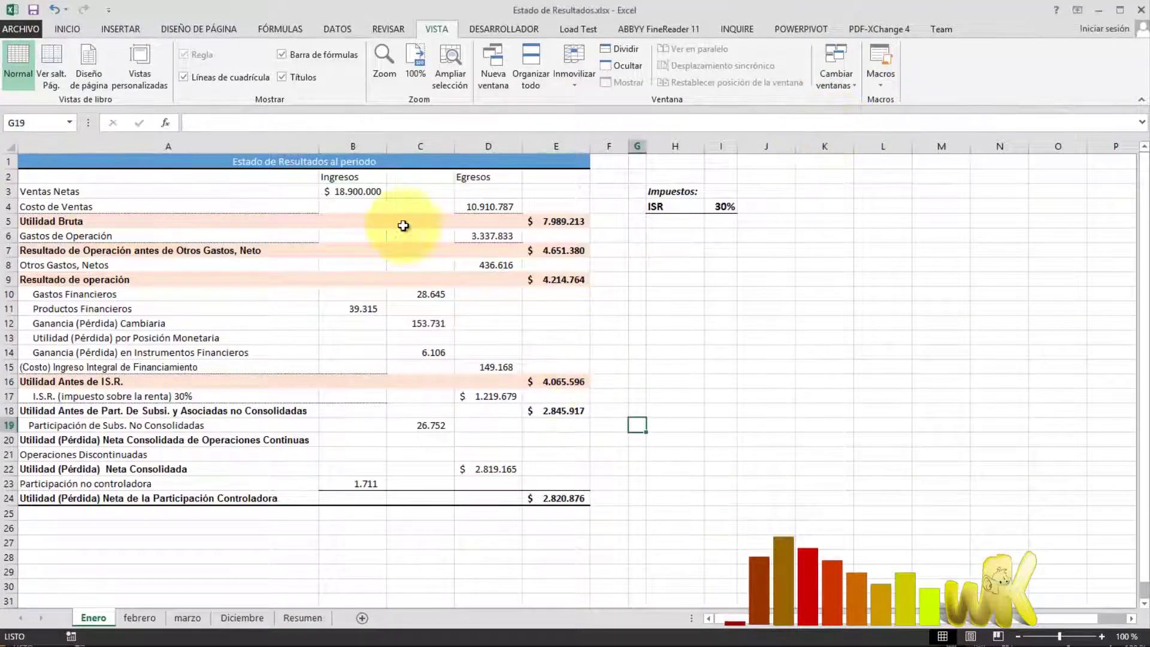
{"action": "left_click", "coordinate": [371, 191]}
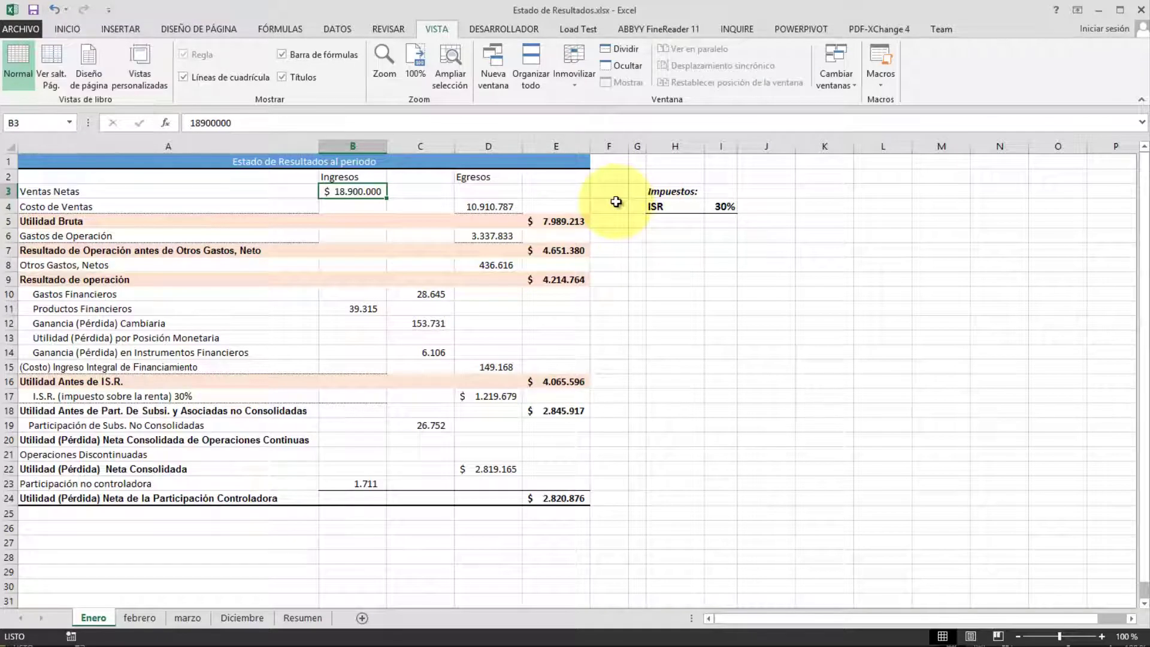
{"action": "type", "text": "="}
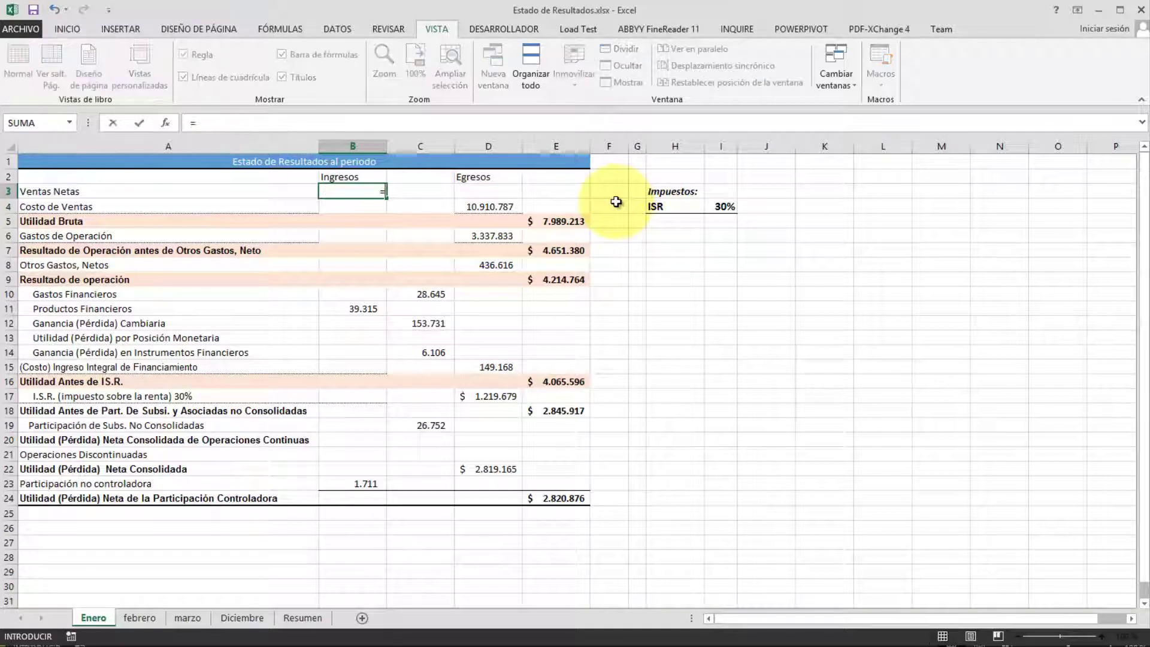
{"action": "left_click", "coordinate": [841, 76]}
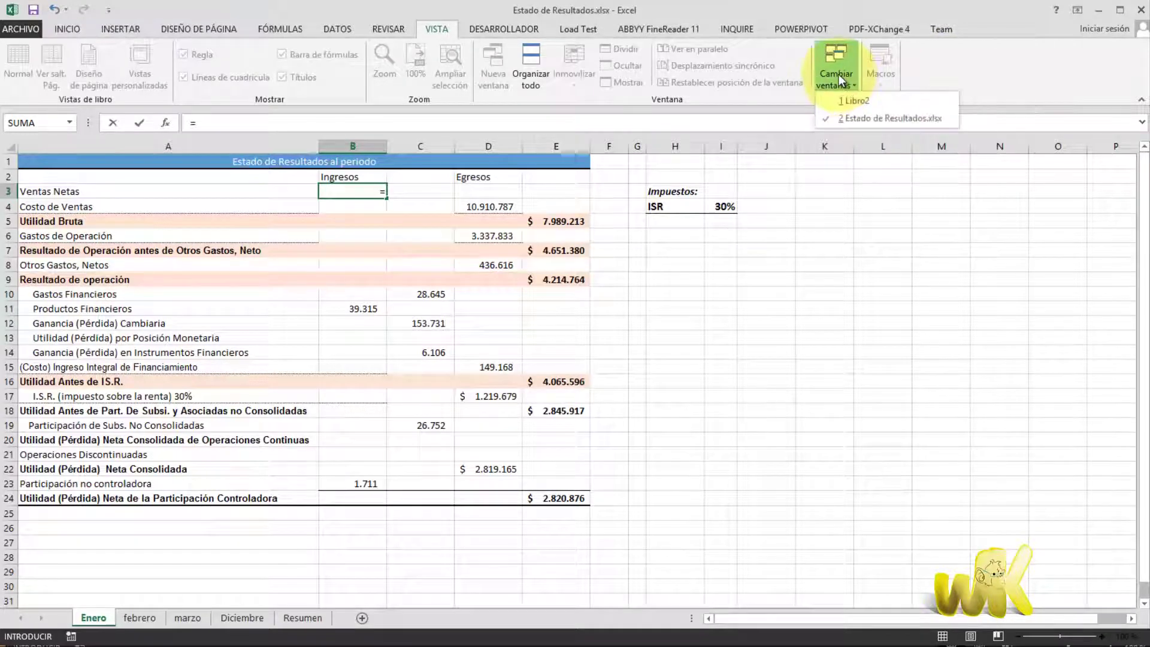
{"action": "left_click", "coordinate": [851, 102]}
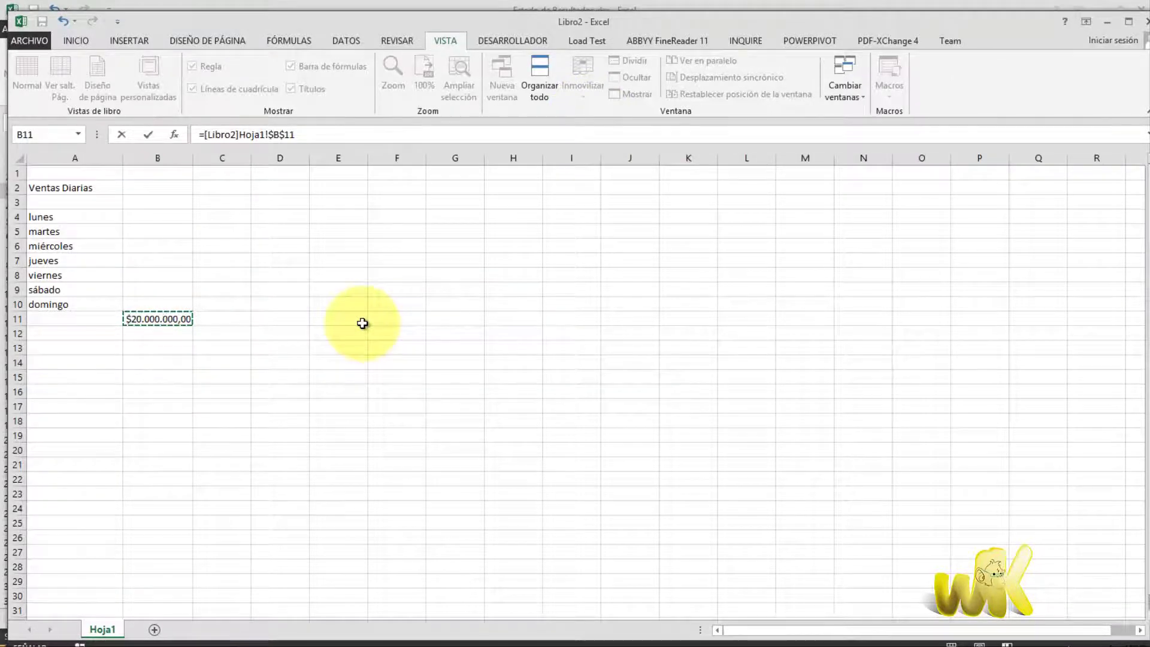
{"action": "key", "text": "Return"}
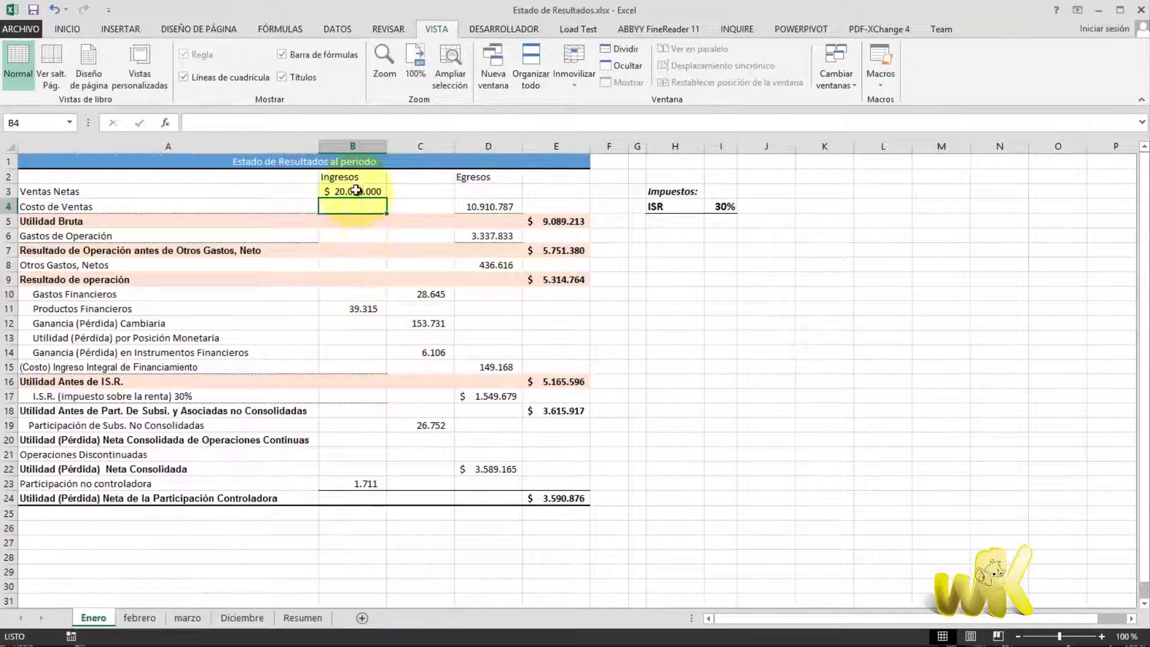
{"action": "left_click", "coordinate": [356, 191]}
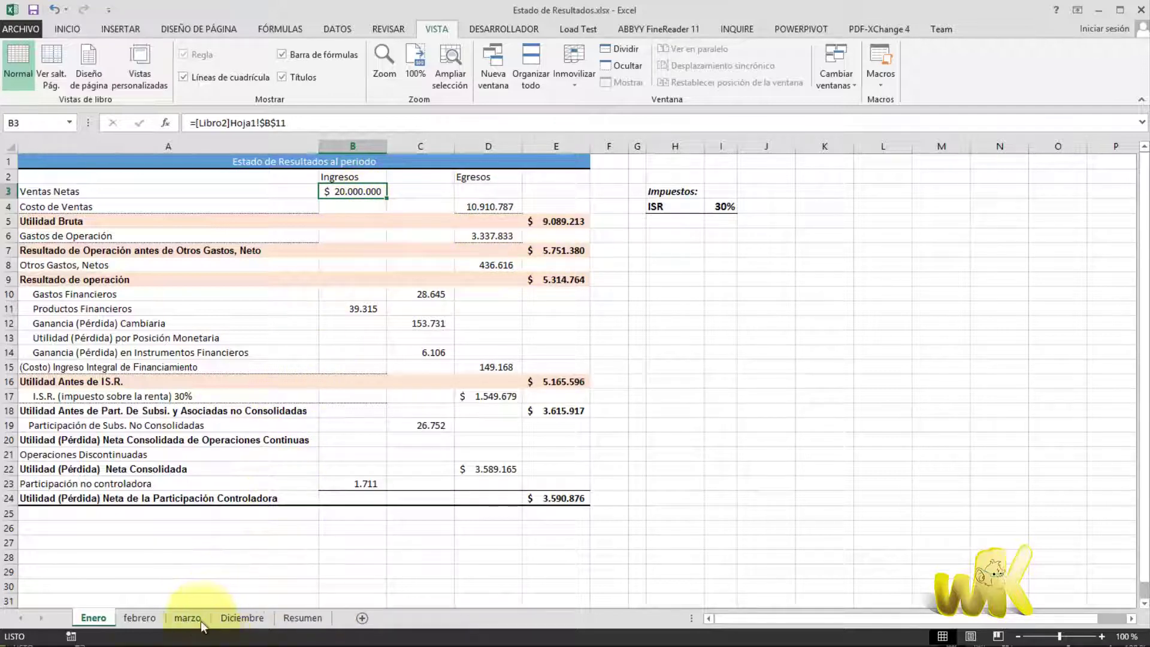
- Open the febrero sheet and select its unlinked 19.000.000 Ventas Netas in B3
{"action": "left_click", "coordinate": [144, 621]}
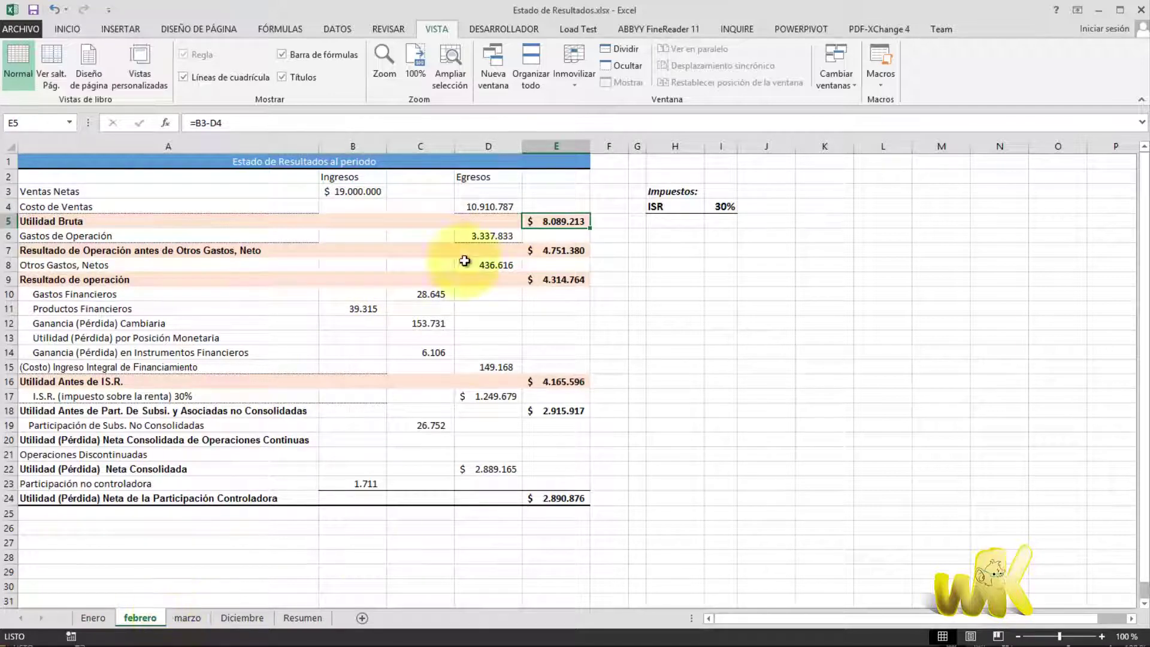
{"action": "left_click", "coordinate": [833, 69]}
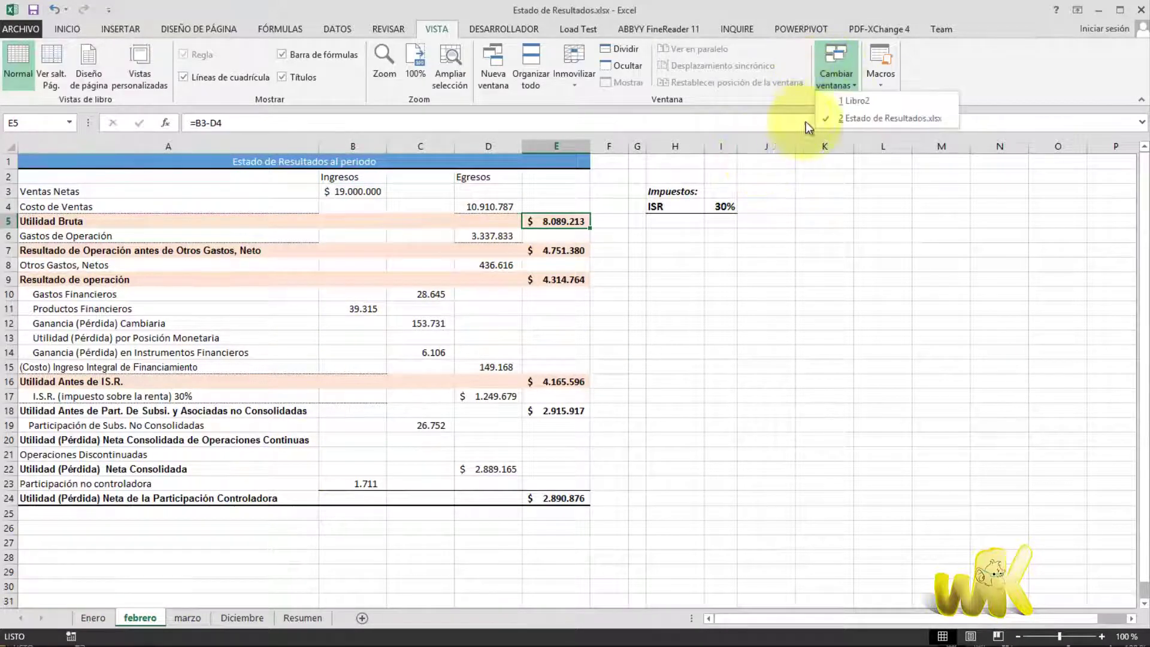
{"action": "left_click", "coordinate": [839, 100]}
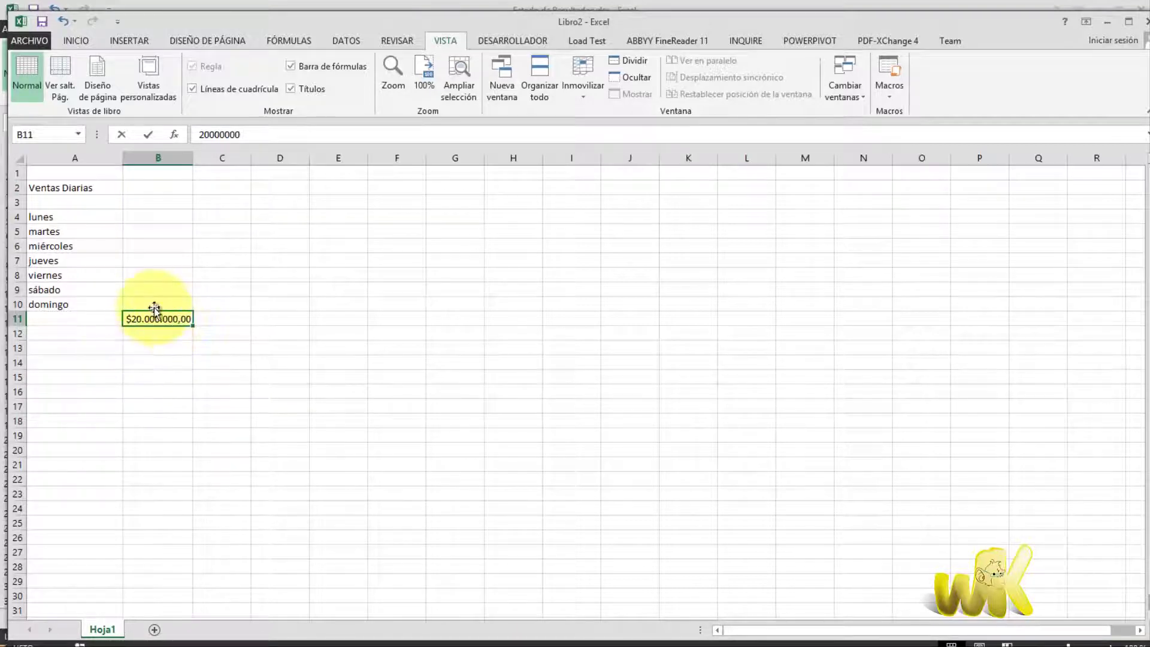
{"action": "left_click", "coordinate": [843, 67]}
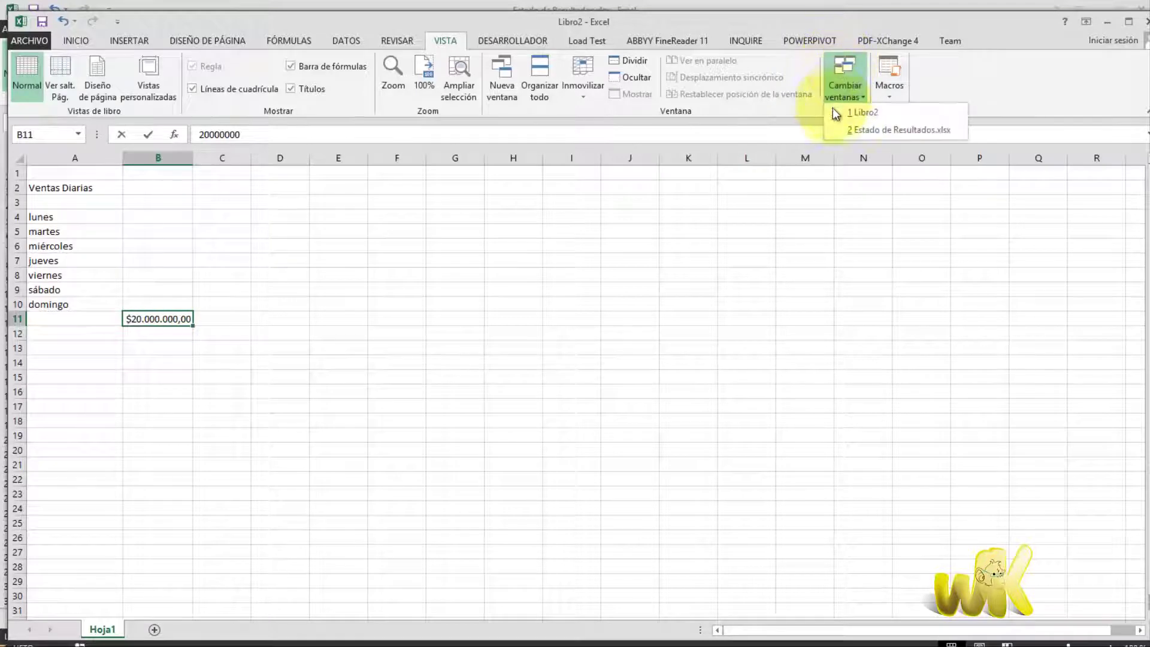
{"action": "left_click", "coordinate": [839, 136]}
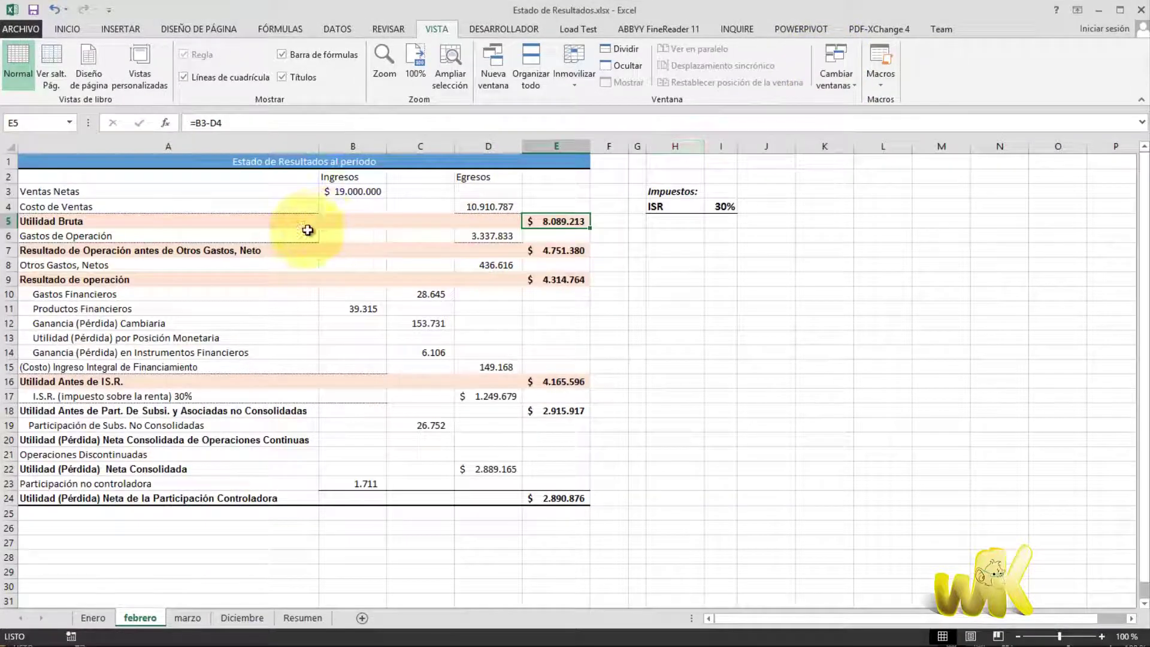
{"action": "left_click", "coordinate": [349, 191]}
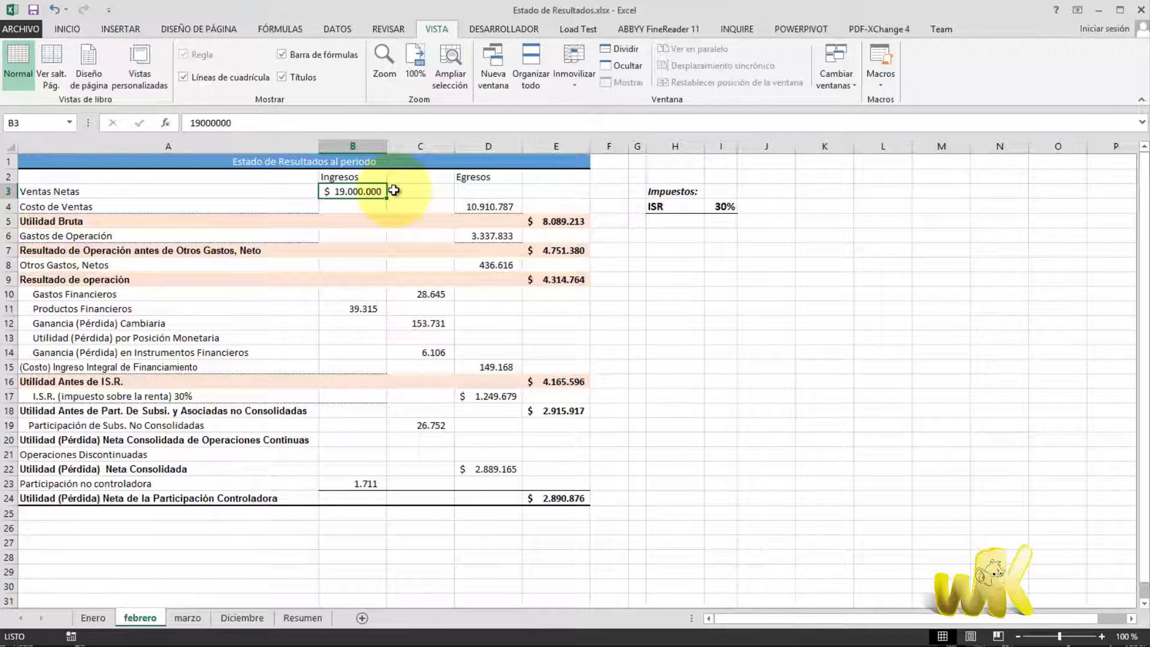
- Compare the Enero and febrero sheets' Ventas Netas before returning to Libro2
{"action": "left_click", "coordinate": [95, 618]}
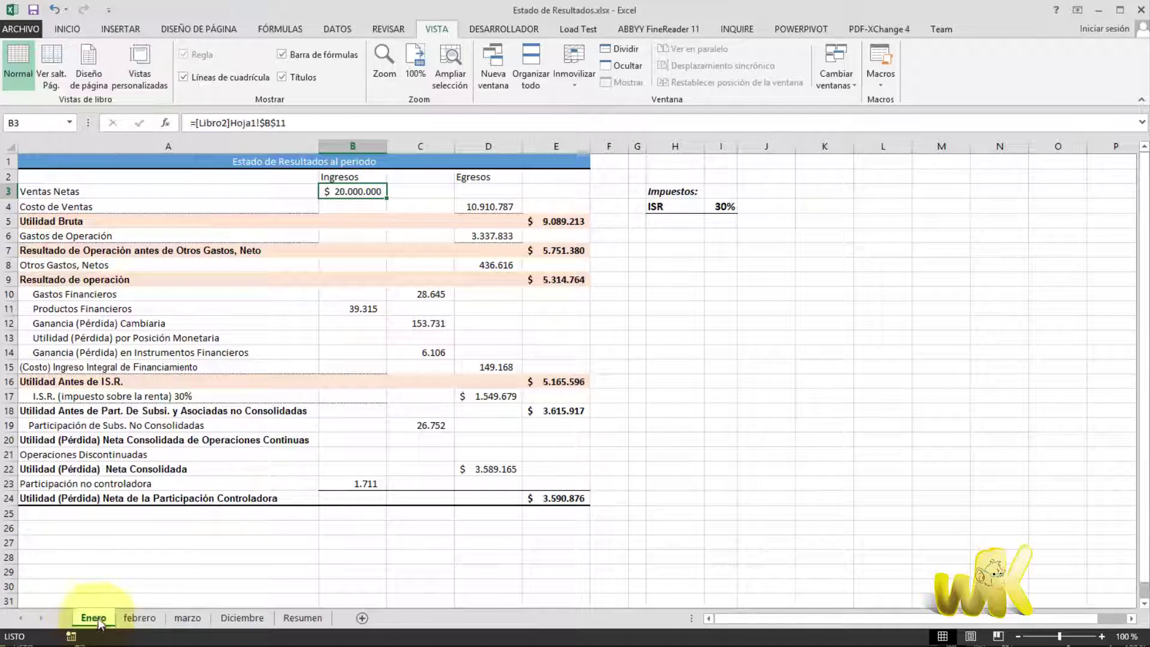
{"action": "left_click", "coordinate": [139, 618]}
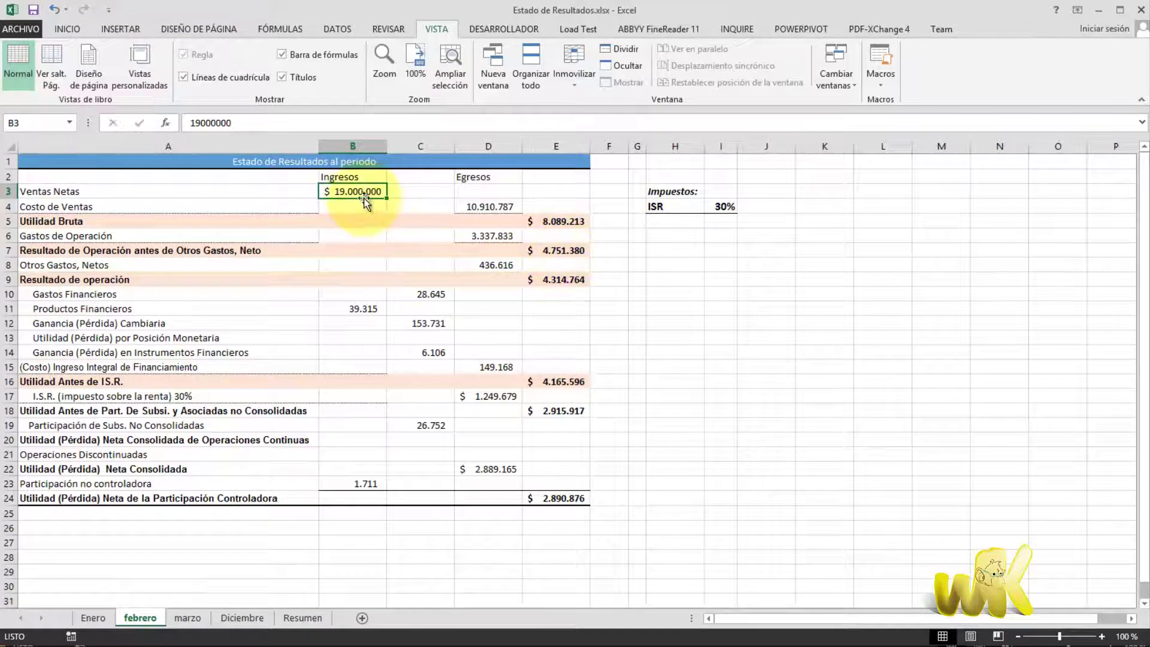
{"action": "left_click", "coordinate": [840, 68]}
- Enter 32000000 in Libro2 cell C11, beside the Enero amount
{"action": "left_click", "coordinate": [847, 96]}
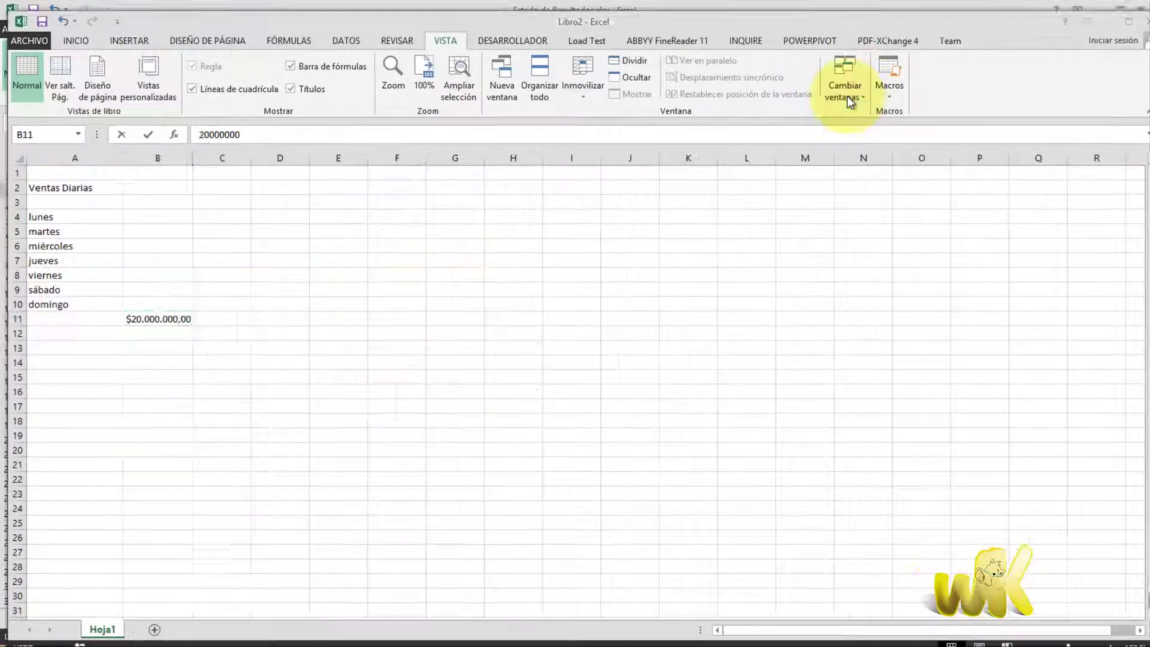
{"action": "left_click", "coordinate": [239, 323]}
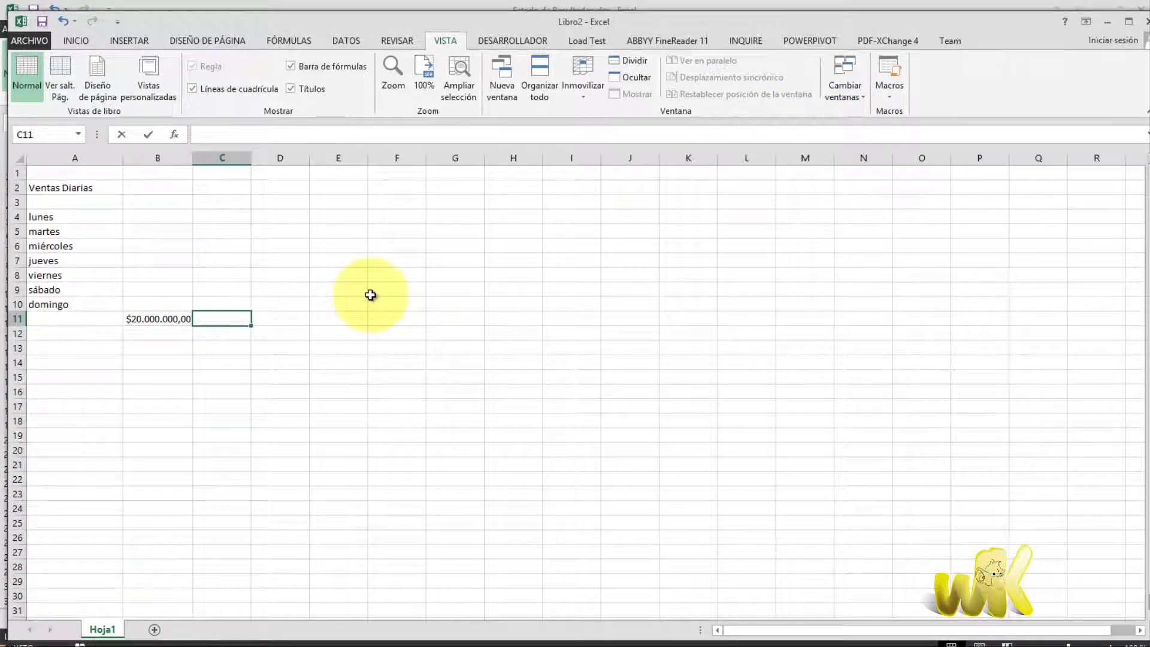
{"action": "type", "text": "32000000"}
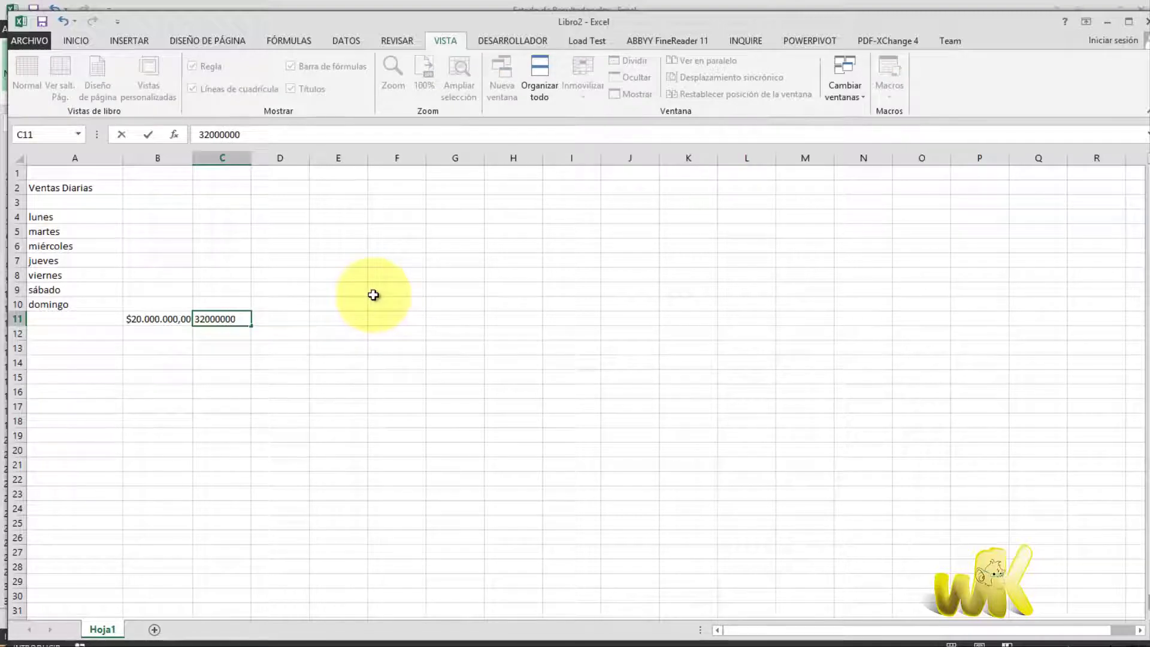
{"action": "key", "text": "Return"}
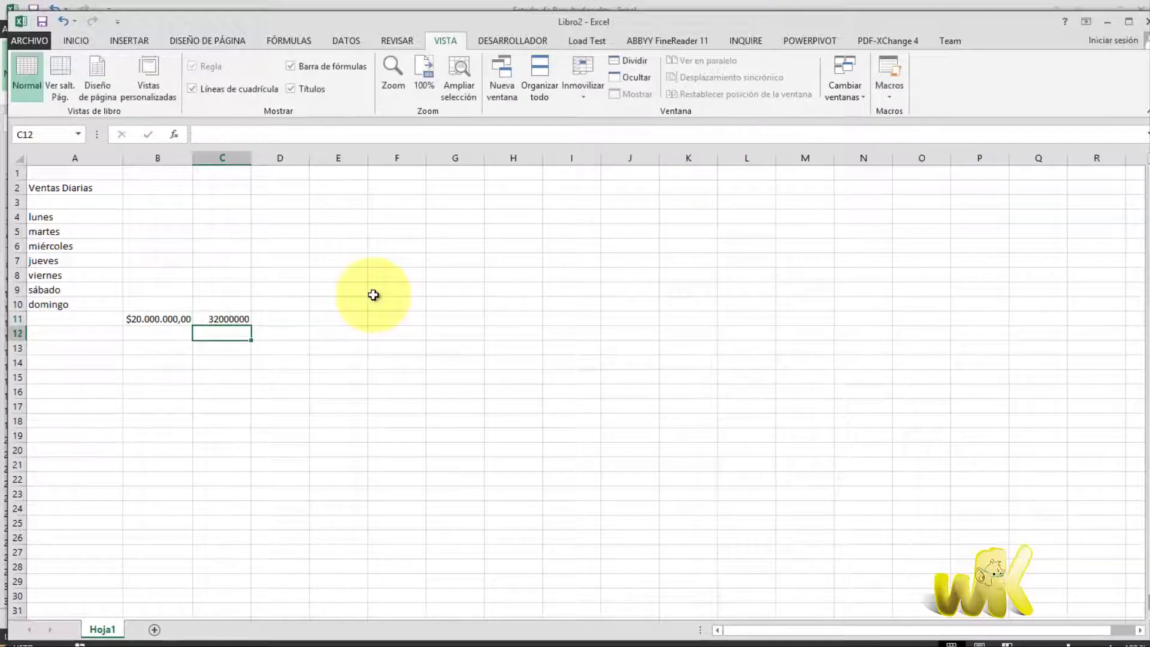
{"action": "left_click", "coordinate": [231, 319]}
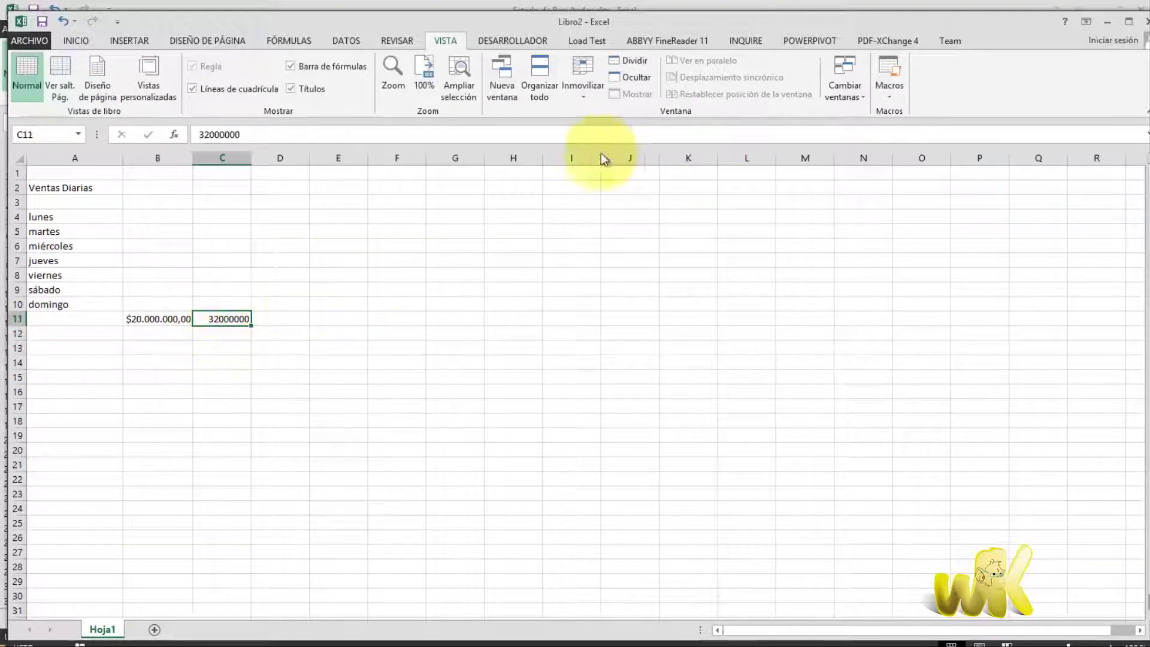
- Link febrero's Ventas Netas B3 to Libro2 cell C11, showing $ 32.000.000
{"action": "left_click", "coordinate": [844, 84]}
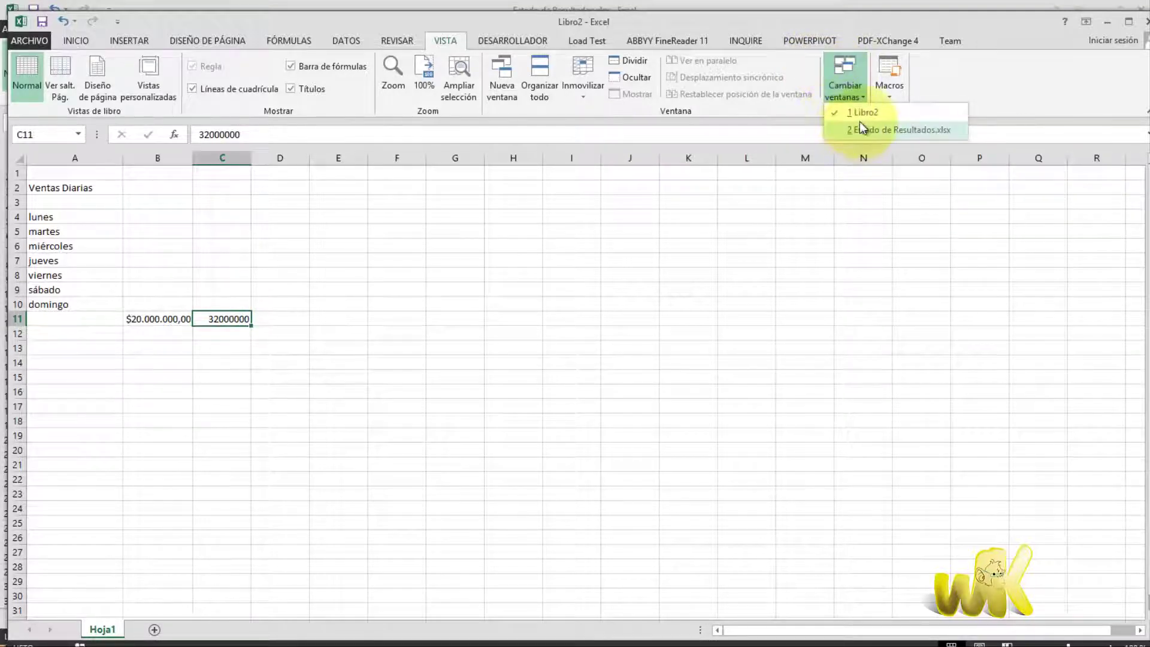
{"action": "left_click", "coordinate": [862, 198]}
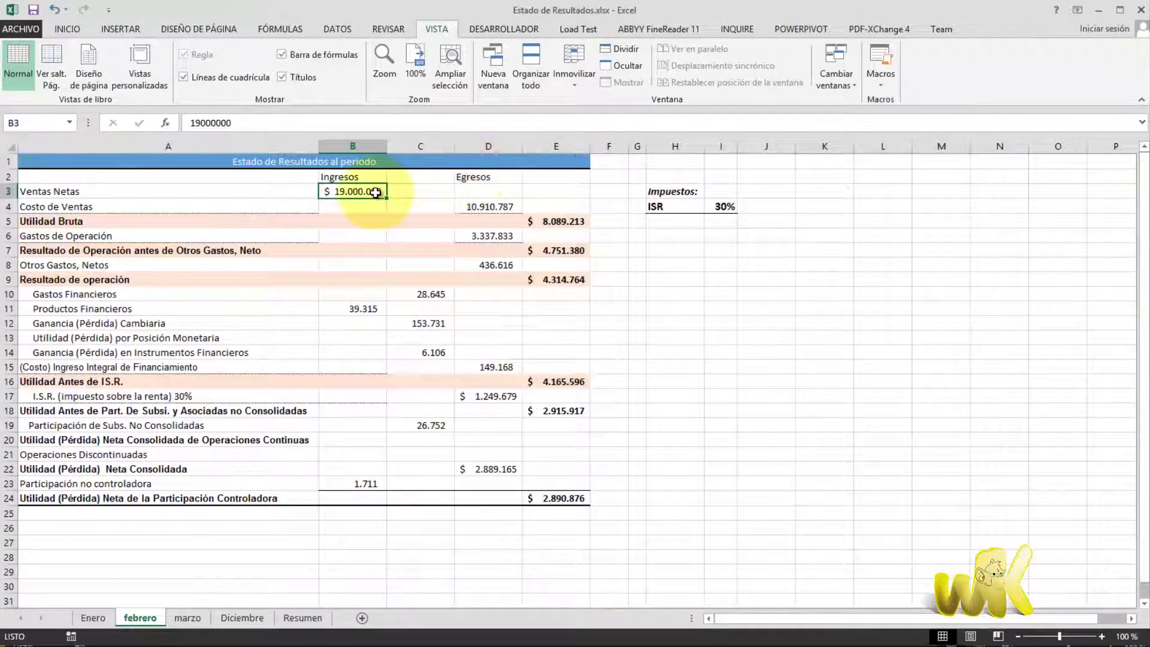
{"action": "type", "text": "="}
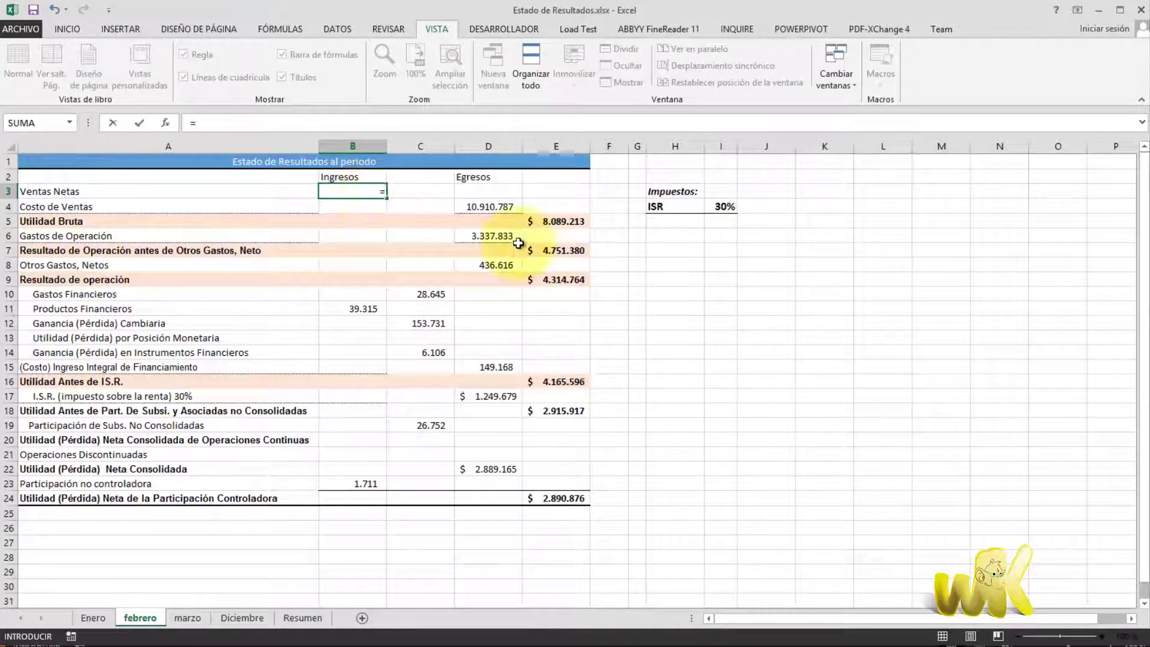
{"action": "left_click", "coordinate": [833, 74]}
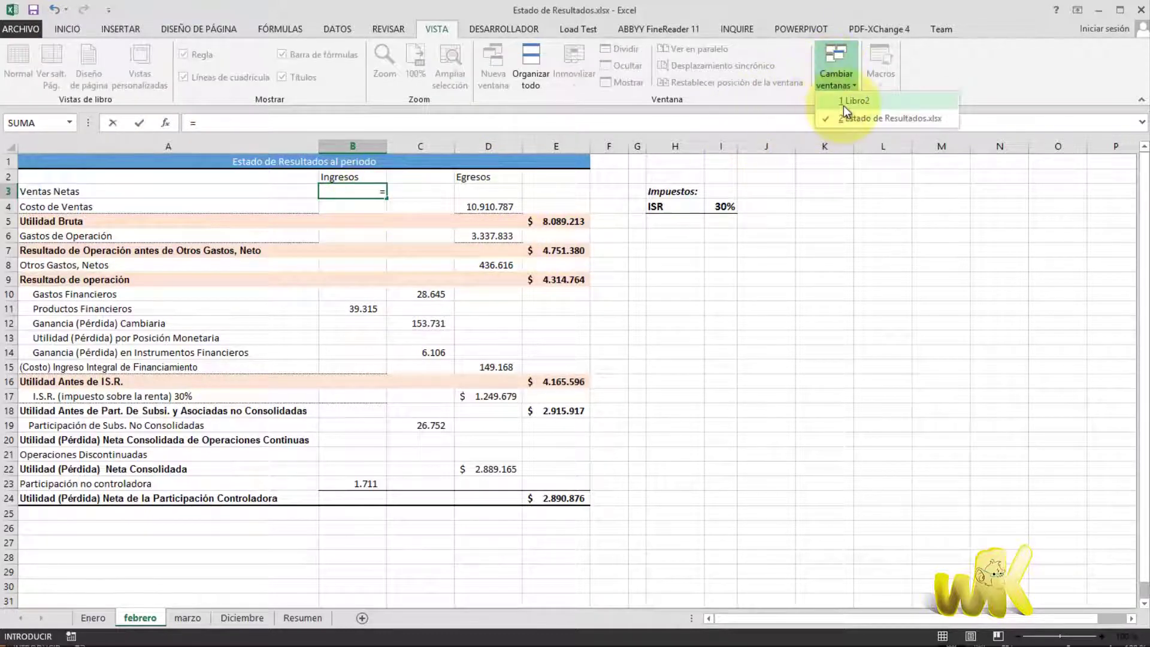
{"action": "left_click", "coordinate": [843, 103]}
{"action": "left_click", "coordinate": [226, 318]}
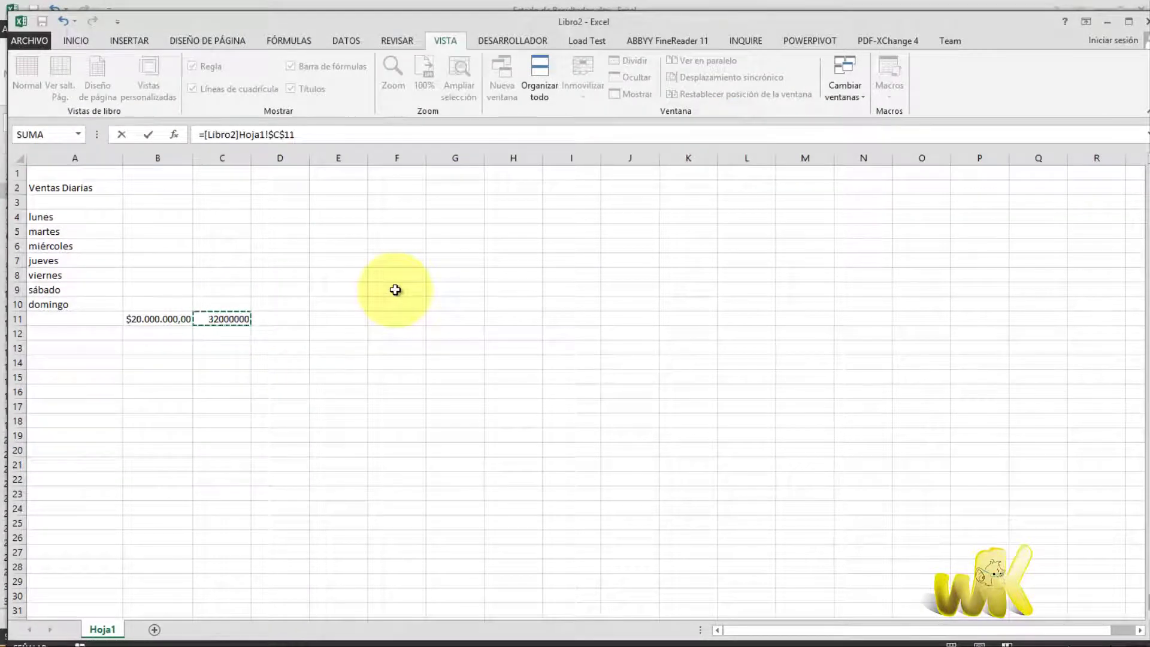
{"action": "key", "text": "Return"}
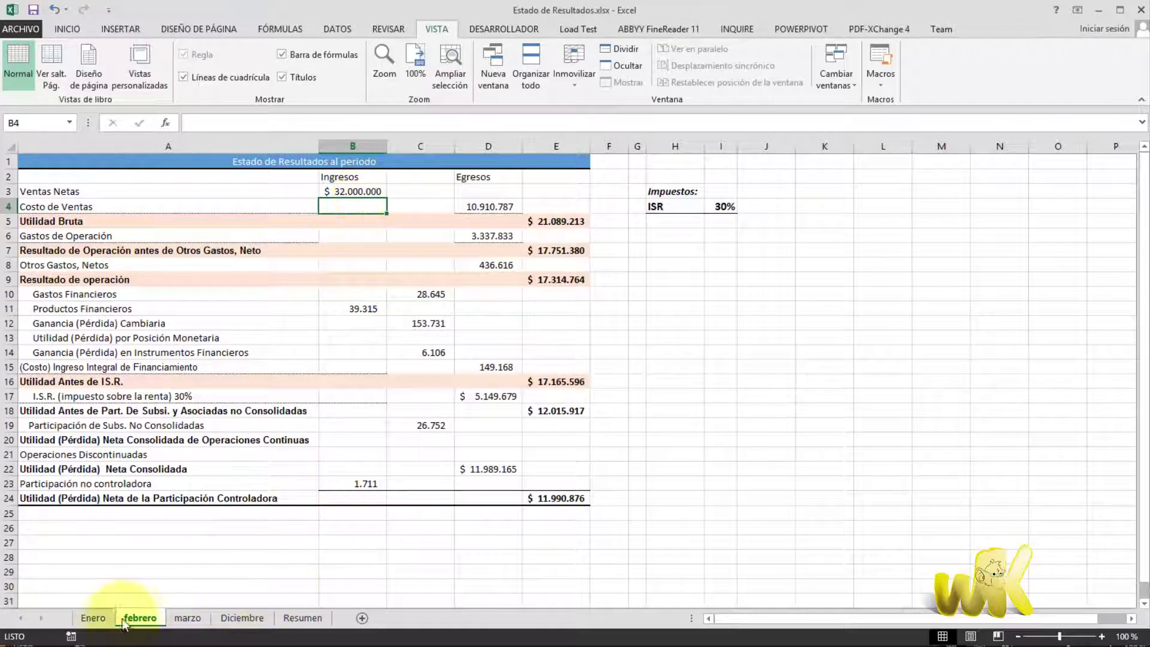
{"action": "left_click", "coordinate": [93, 617]}
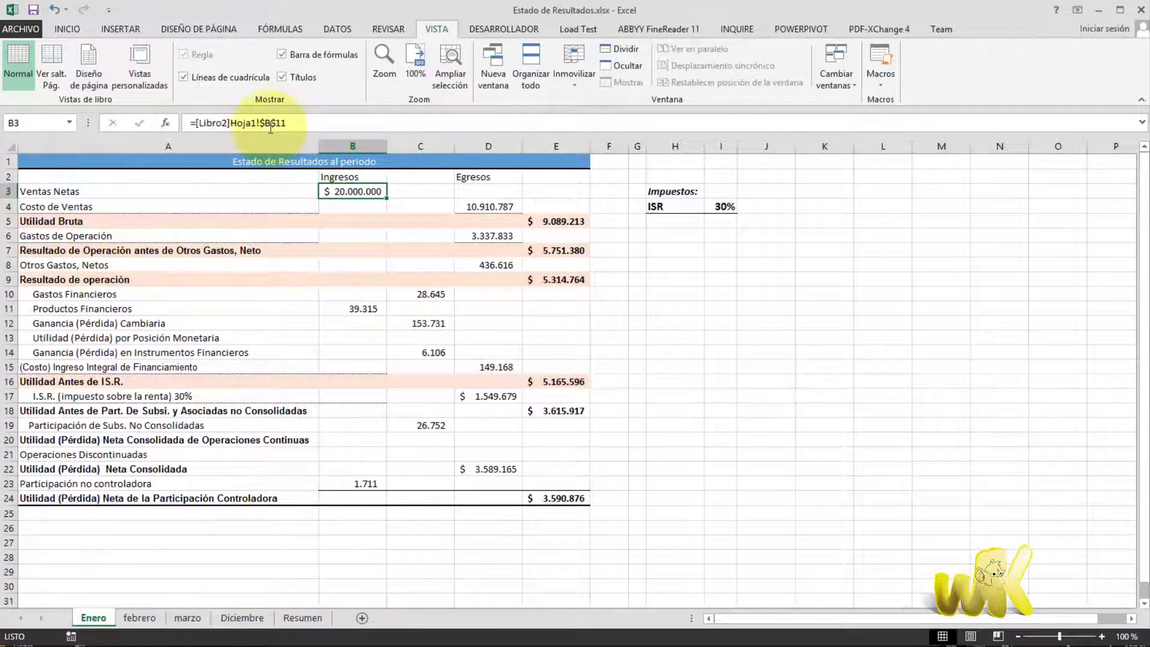
{"action": "left_click", "coordinate": [139, 618]}
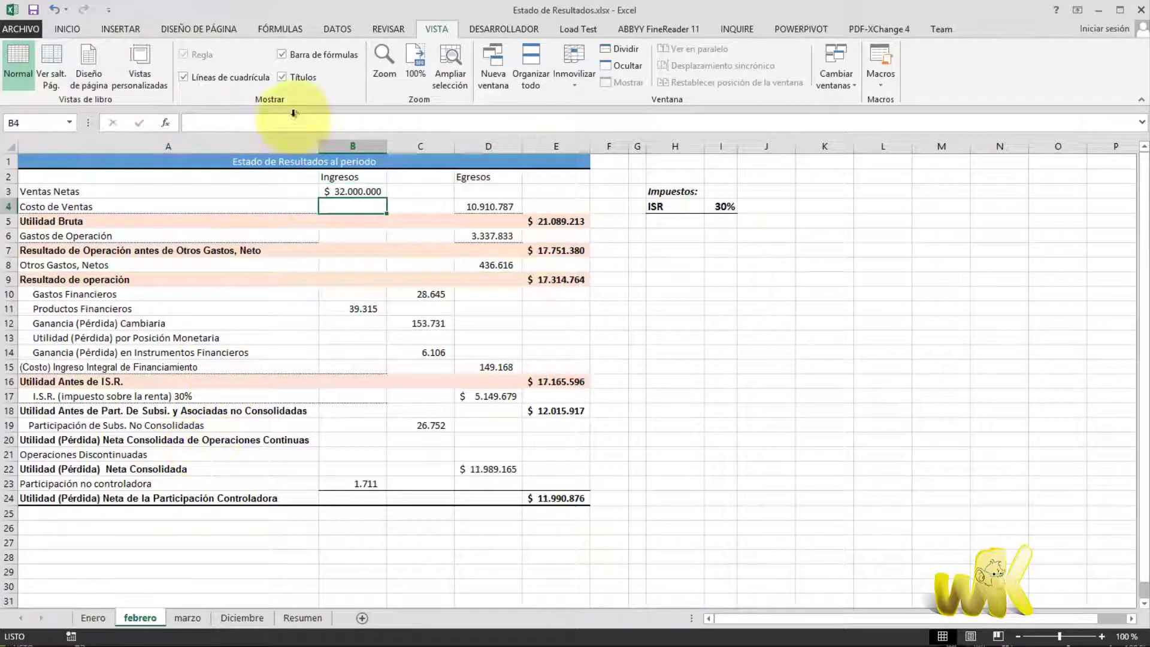
{"action": "left_click", "coordinate": [339, 192]}
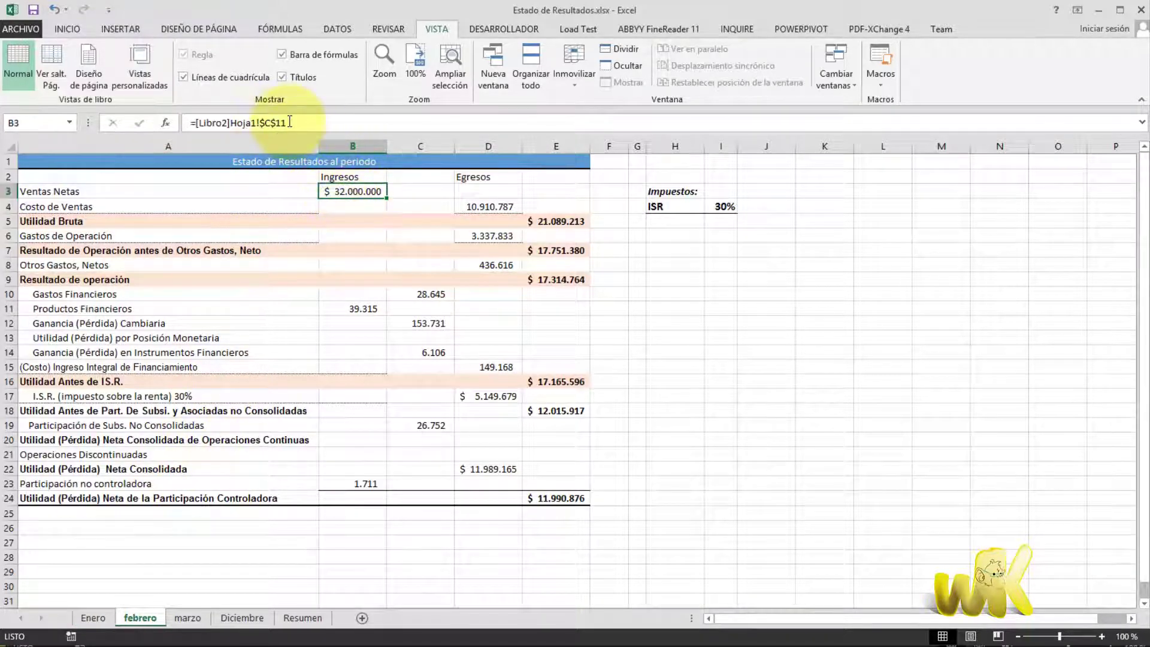